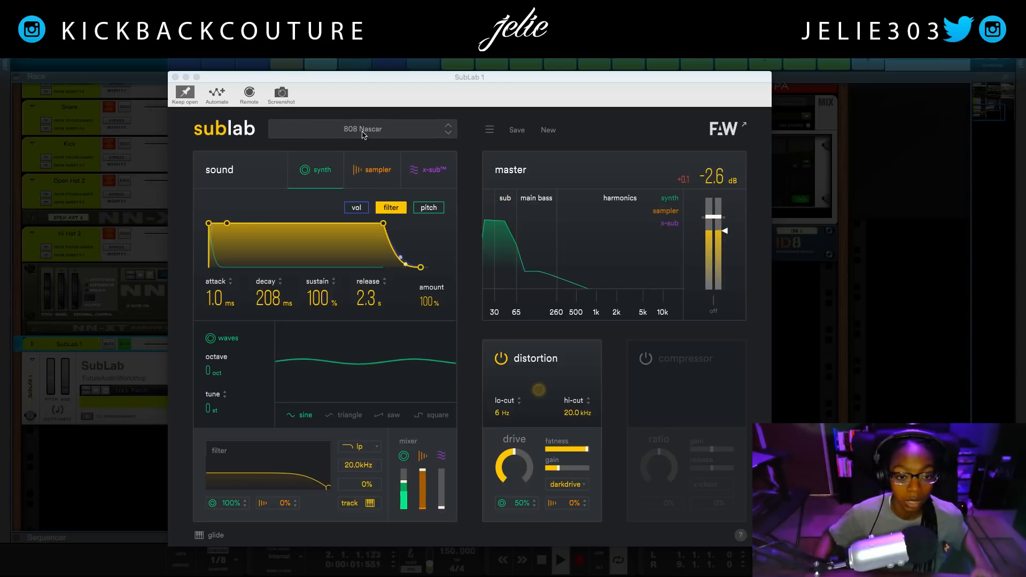
# Audition the Floating, God's Plan and Gucci Gang patches from the Hits DNA Vol 1 pack
pyautogui.click(363, 134)
pyautogui.scroll(-15, 374, 334)
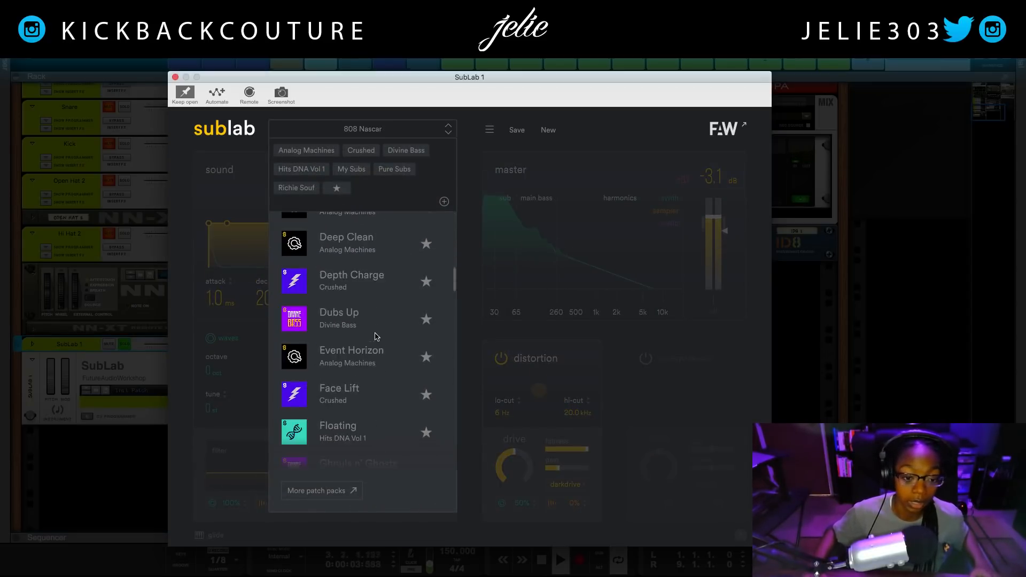
pyautogui.scroll(-6, 366, 327)
pyautogui.scroll(5, 360, 320)
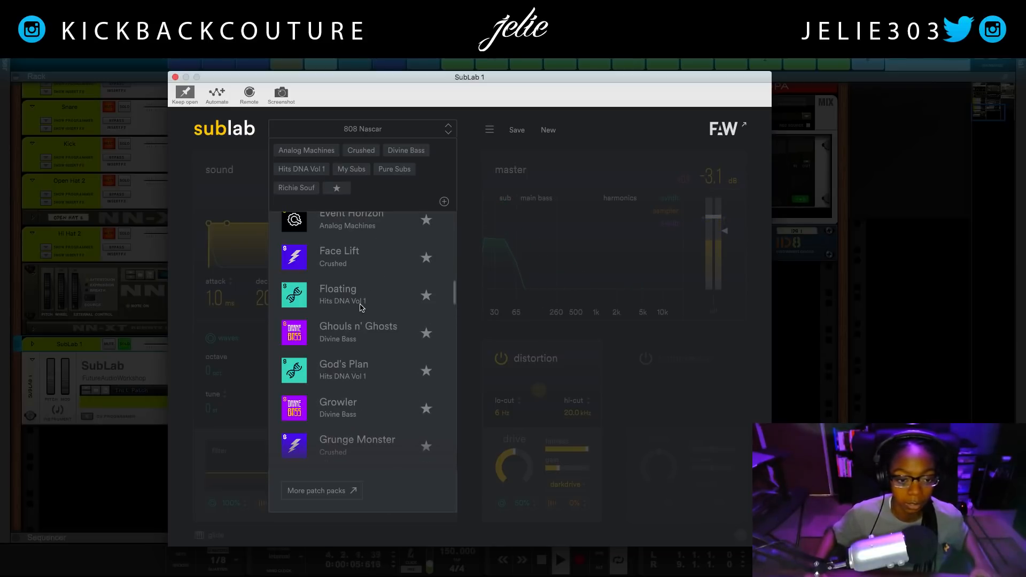
pyautogui.click(358, 299)
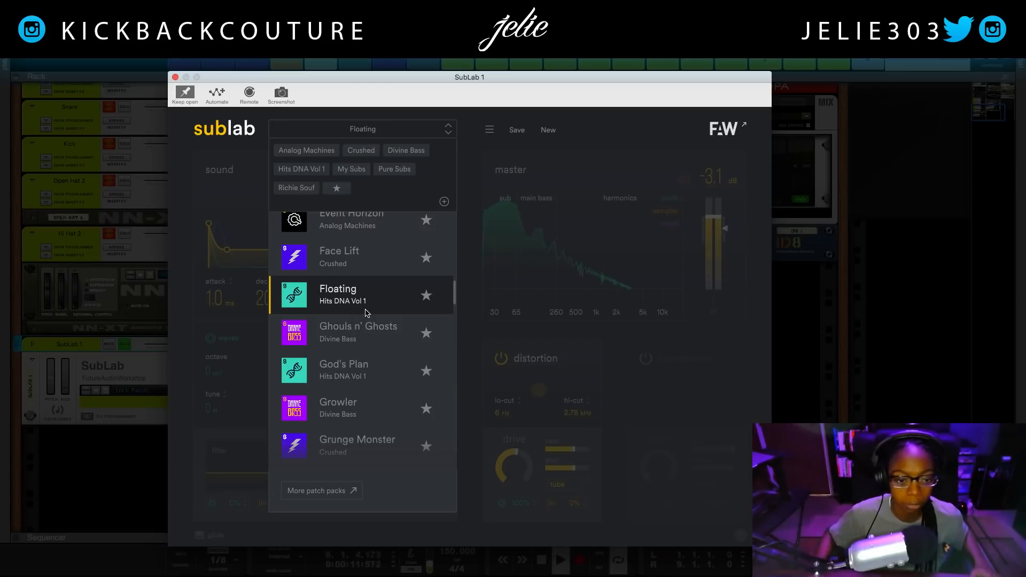
pyautogui.click(359, 375)
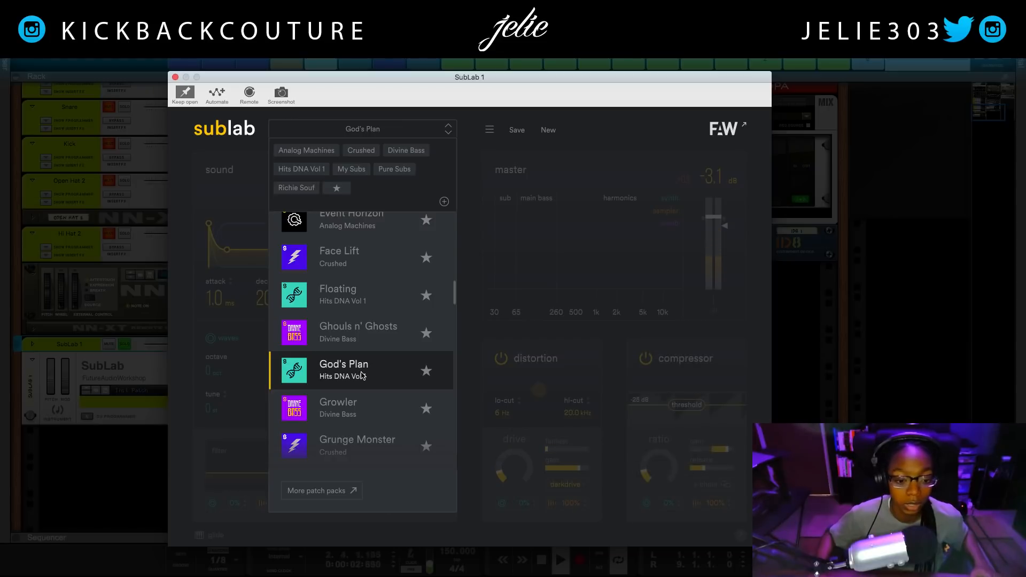
pyautogui.scroll(-4, 362, 382)
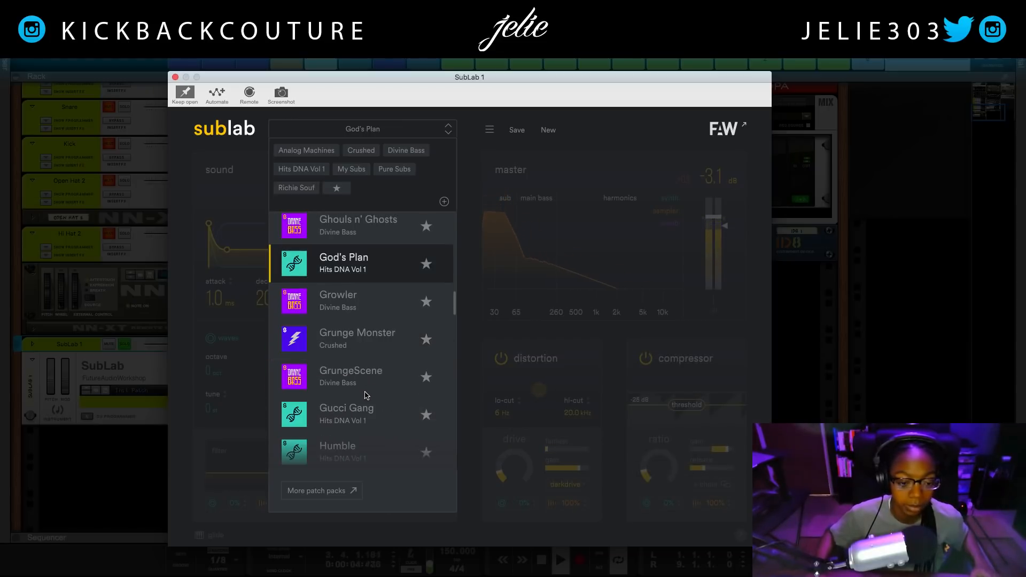
pyautogui.click(366, 403)
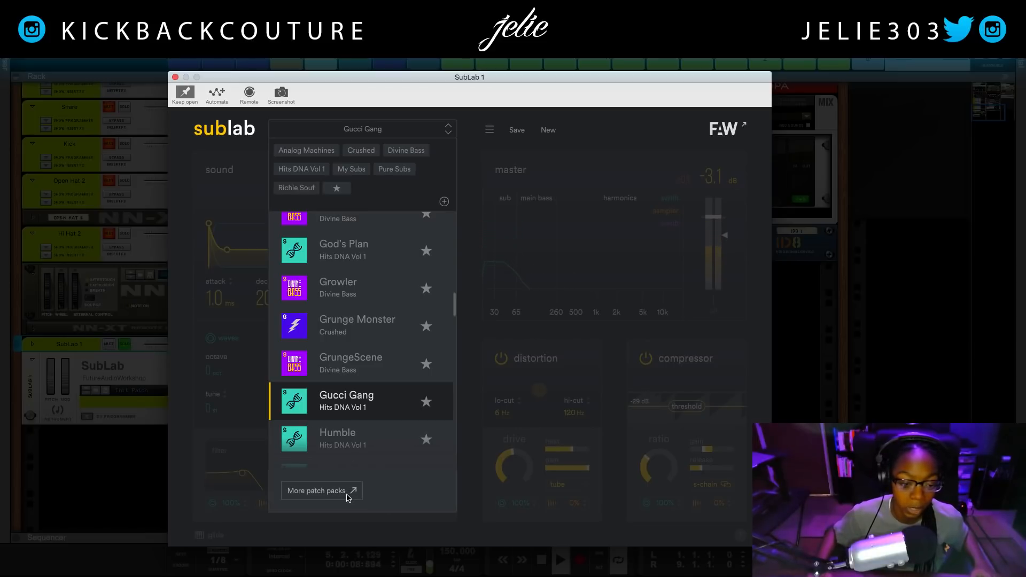
pyautogui.scroll(-1, 342, 438)
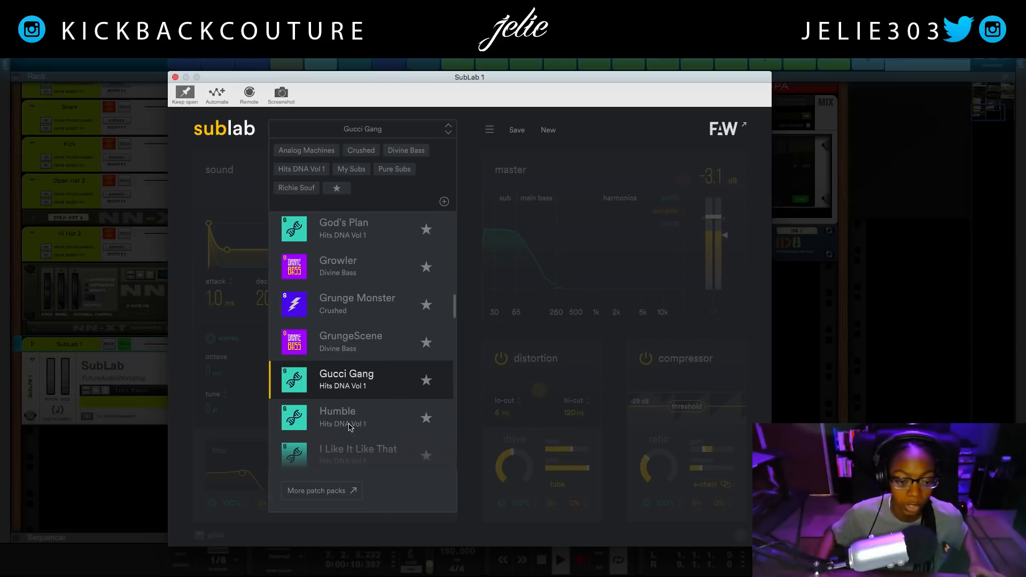
# Audition the Humble, Mask Off and Lucid Dreams patches, look through the rest of the patch list and close it
pyautogui.click(358, 424)
pyautogui.scroll(-7, 350, 422)
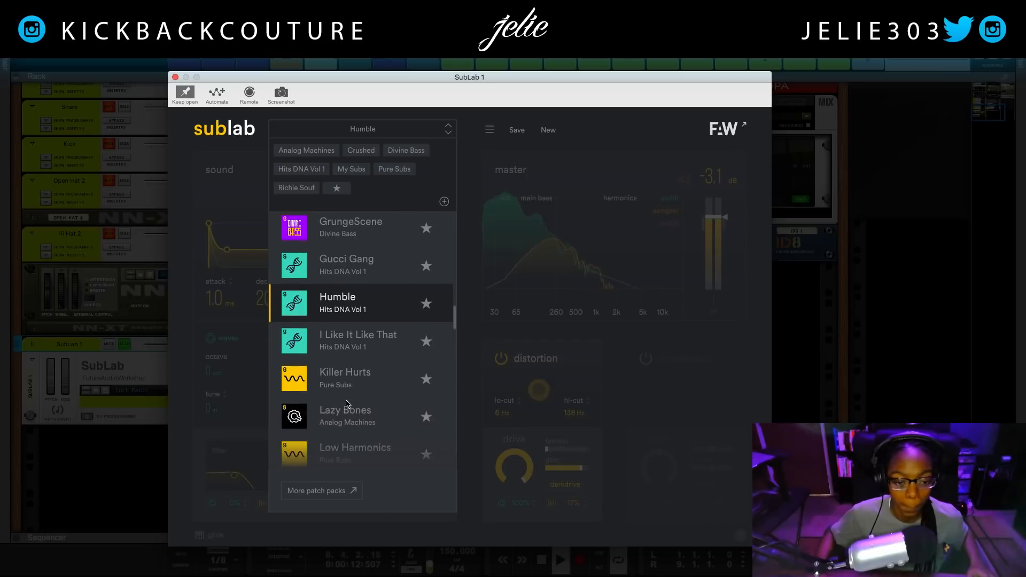
pyautogui.click(345, 388)
pyautogui.scroll(-3, 356, 412)
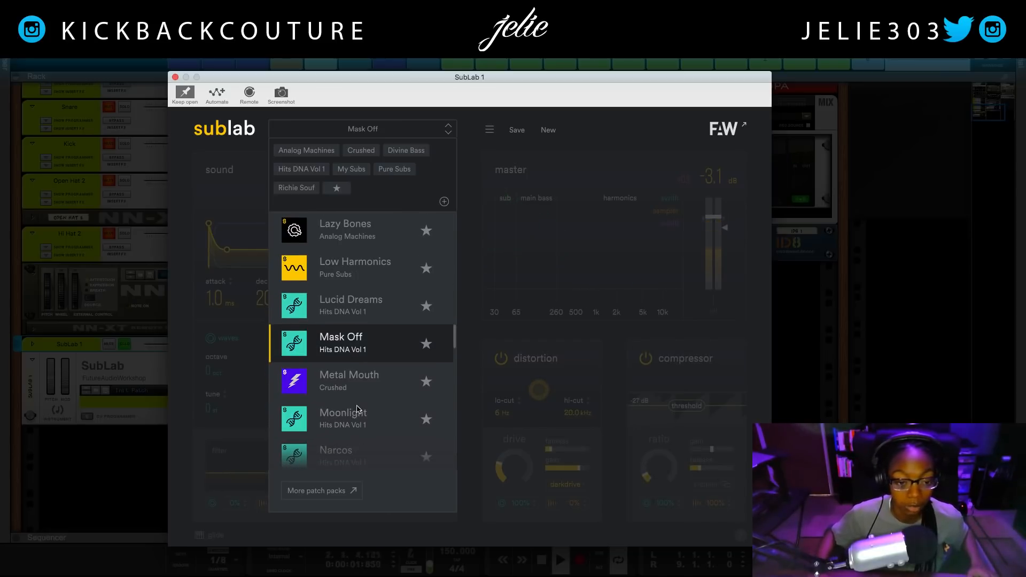
pyautogui.click(356, 230)
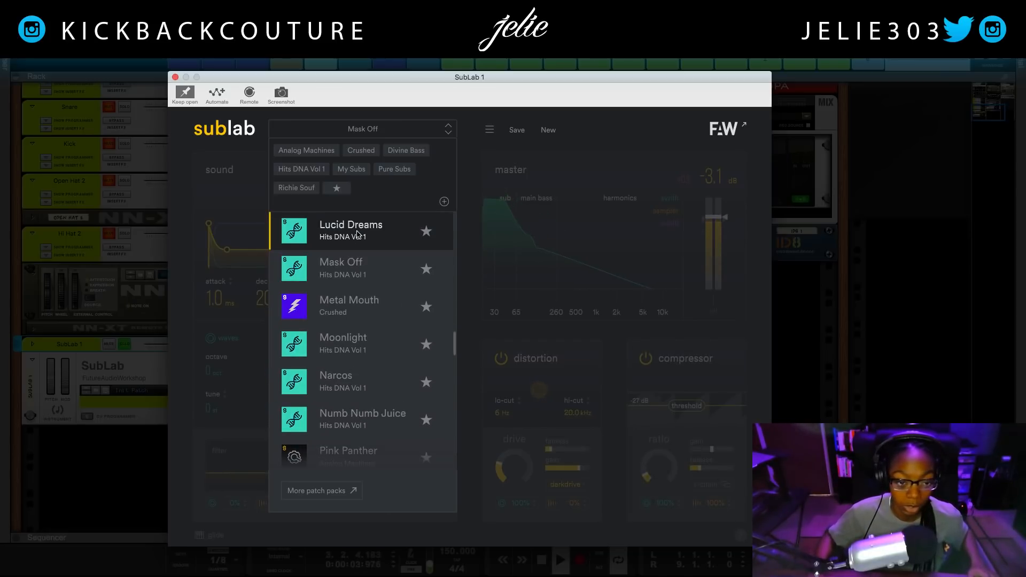
pyautogui.scroll(-15, 360, 374)
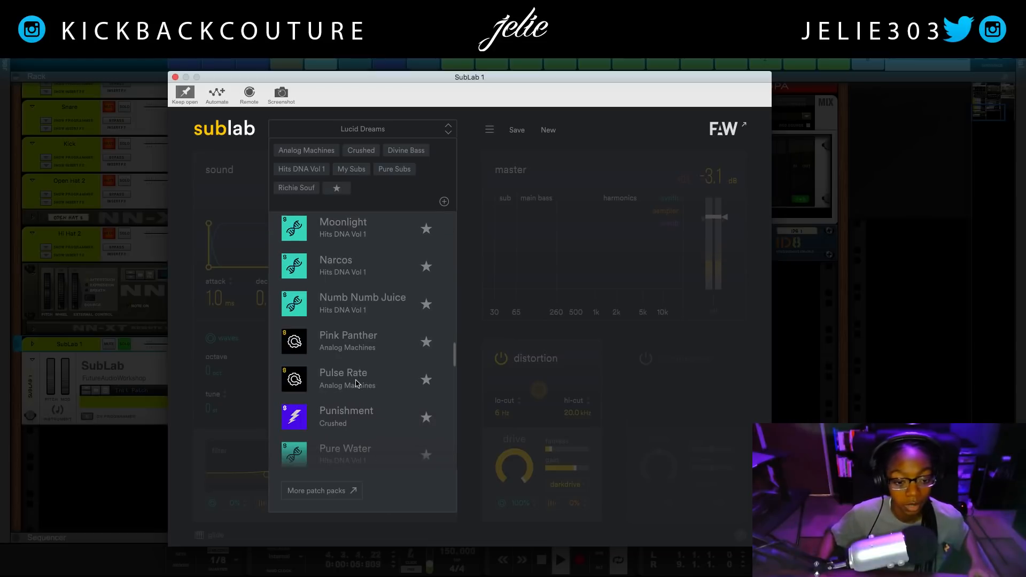
pyautogui.scroll(-10, 363, 393)
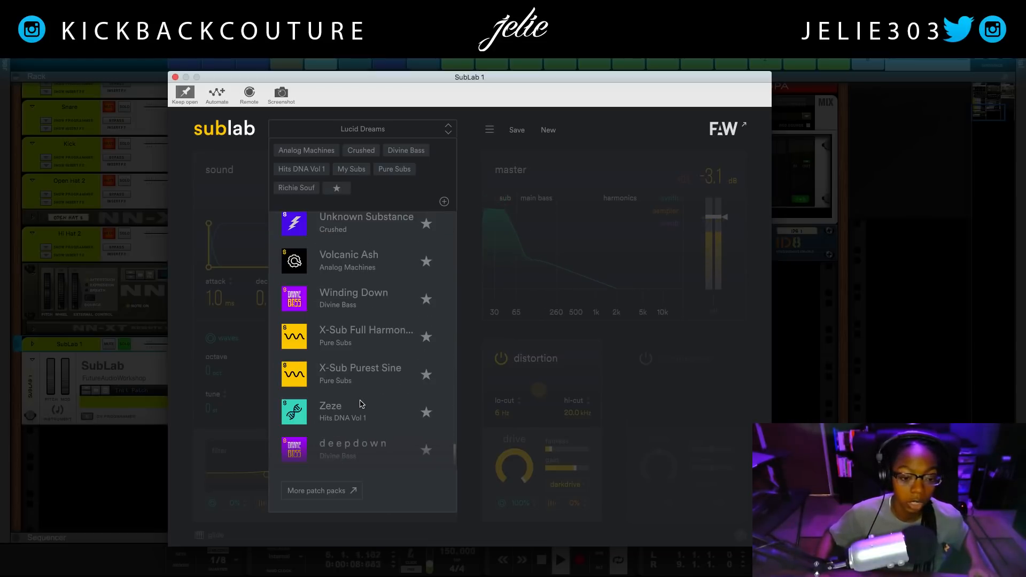
pyautogui.scroll(8, 363, 395)
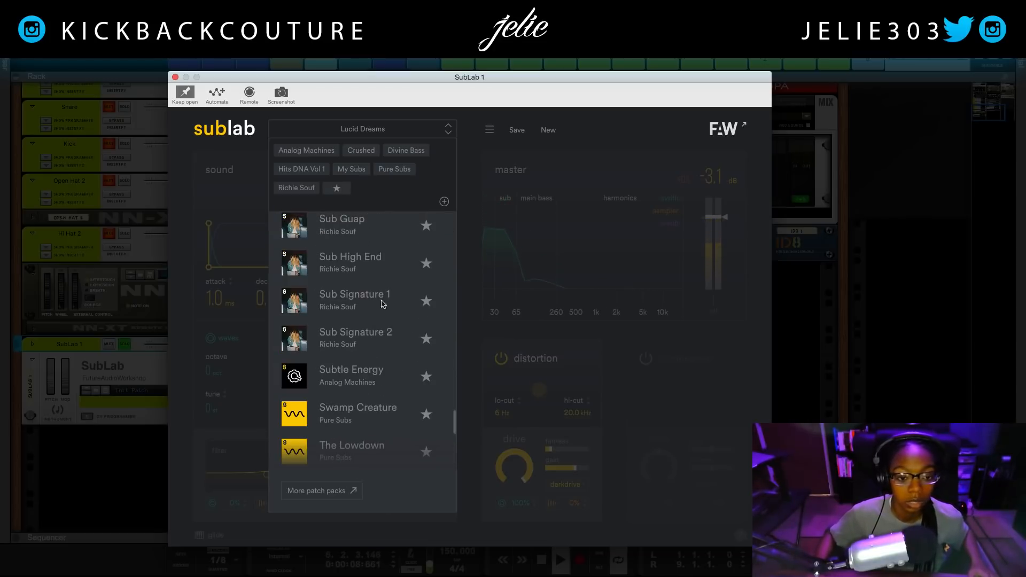
pyautogui.click(368, 130)
# Check the Interface Zoom options without choosing one, and make the SubLab window slightly smaller
pyautogui.click(489, 130)
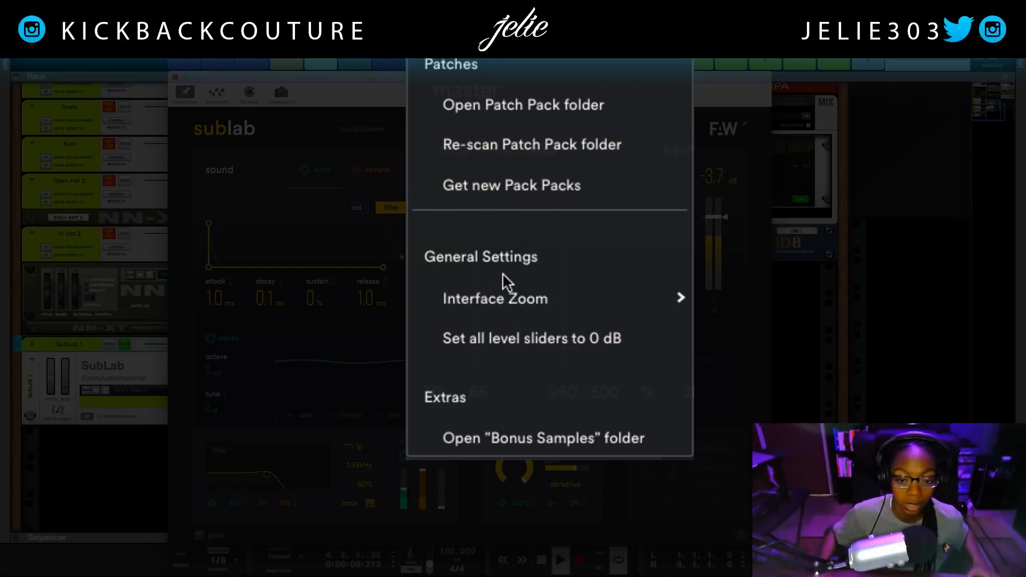
pyautogui.moveTo(526, 271)
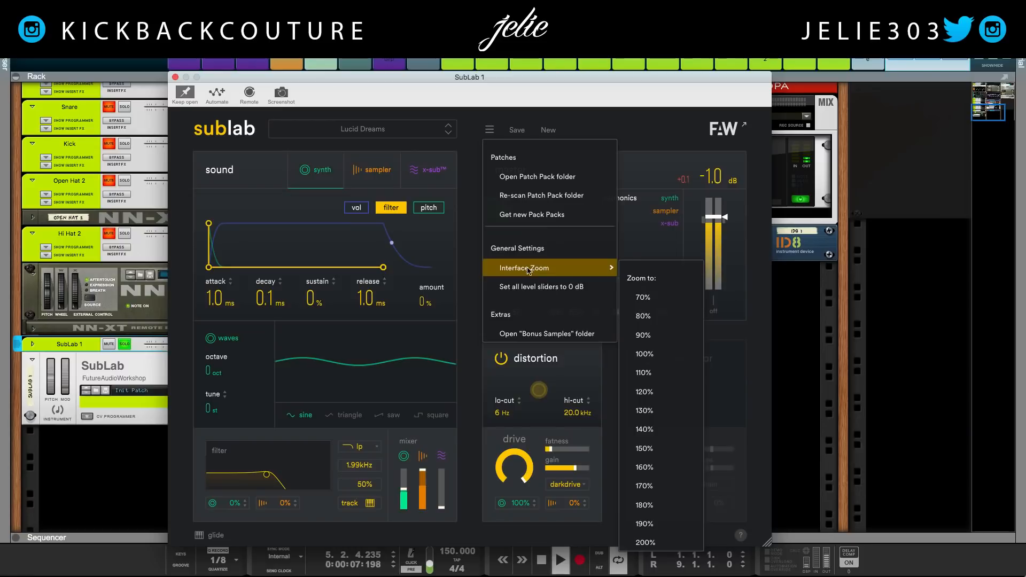
pyautogui.click(727, 332)
pyautogui.moveTo(768, 542); pyautogui.dragTo(750, 518)
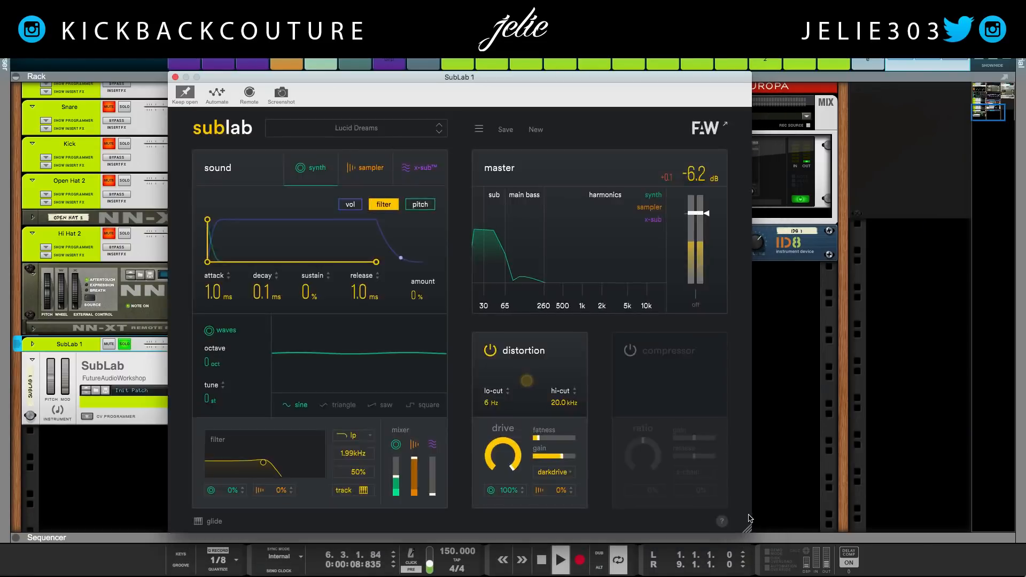
# Review the patch pack, general settings and Bonus Samples folder options, and close them without choosing any
pyautogui.click(484, 130)
pyautogui.moveTo(532, 266)
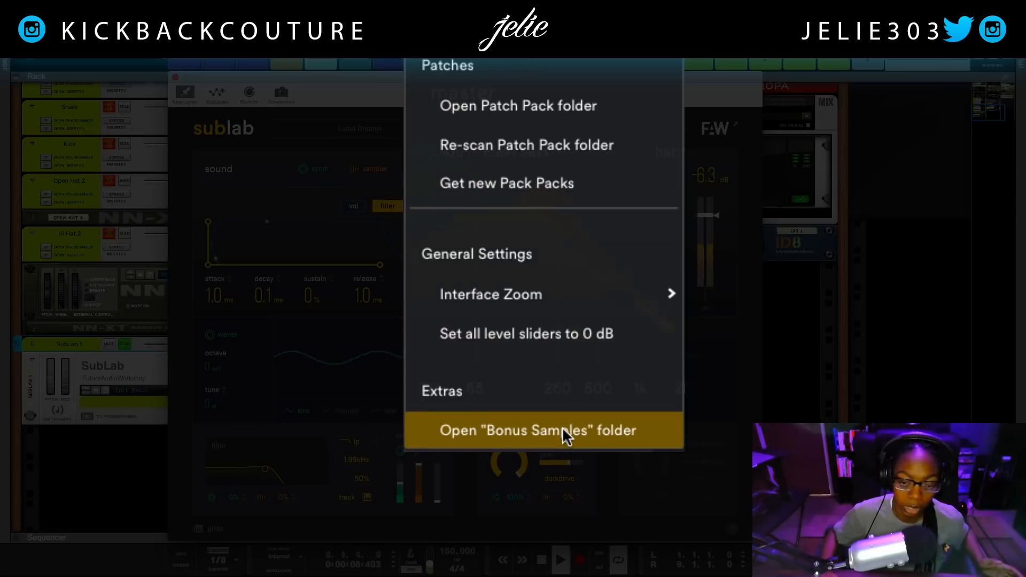
pyautogui.click(562, 151)
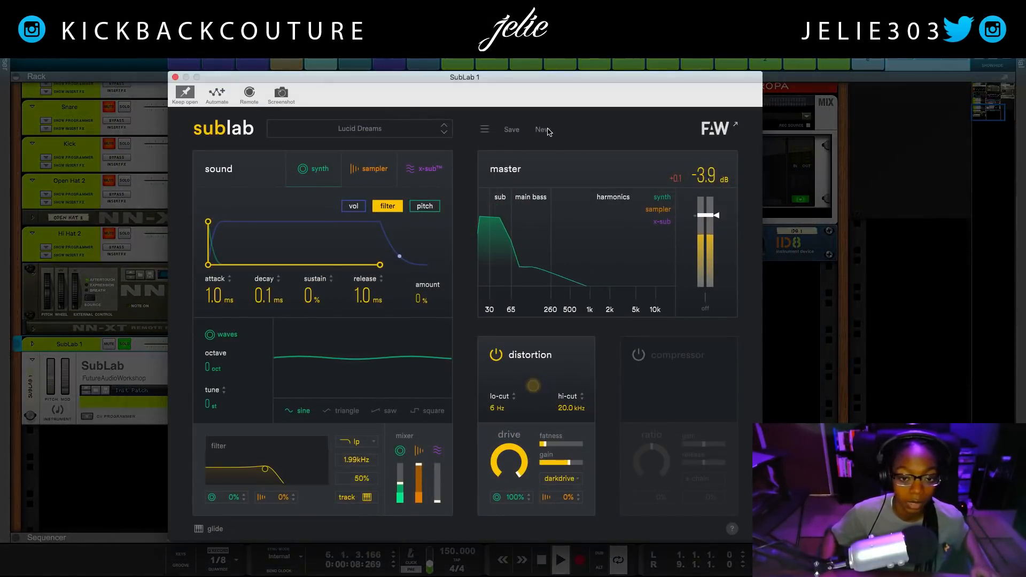
# Start a new default patch, try the triangle and square waveforms, and set the synth back to sine
pyautogui.click(542, 132)
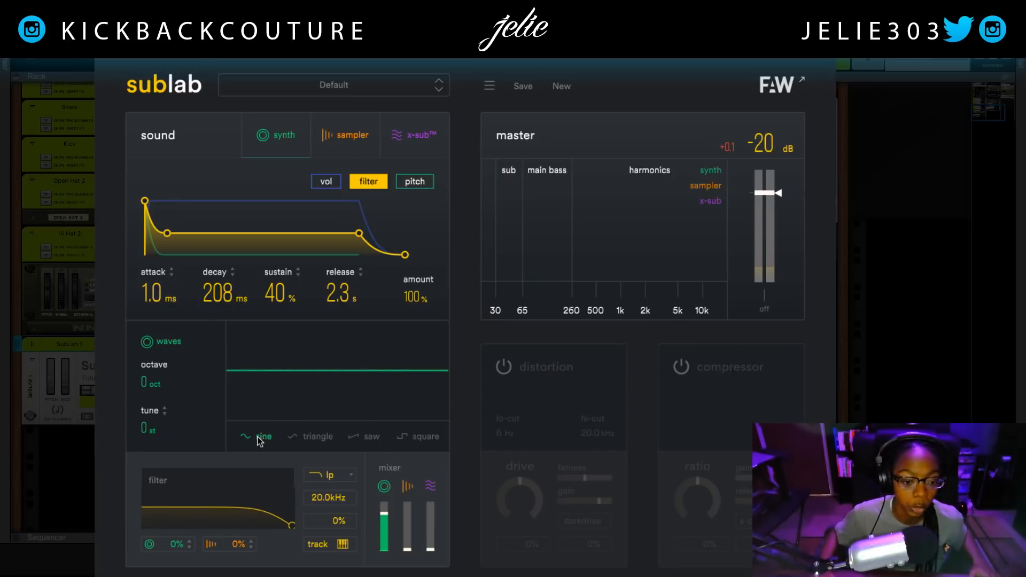
pyautogui.click(308, 439)
pyautogui.click(420, 436)
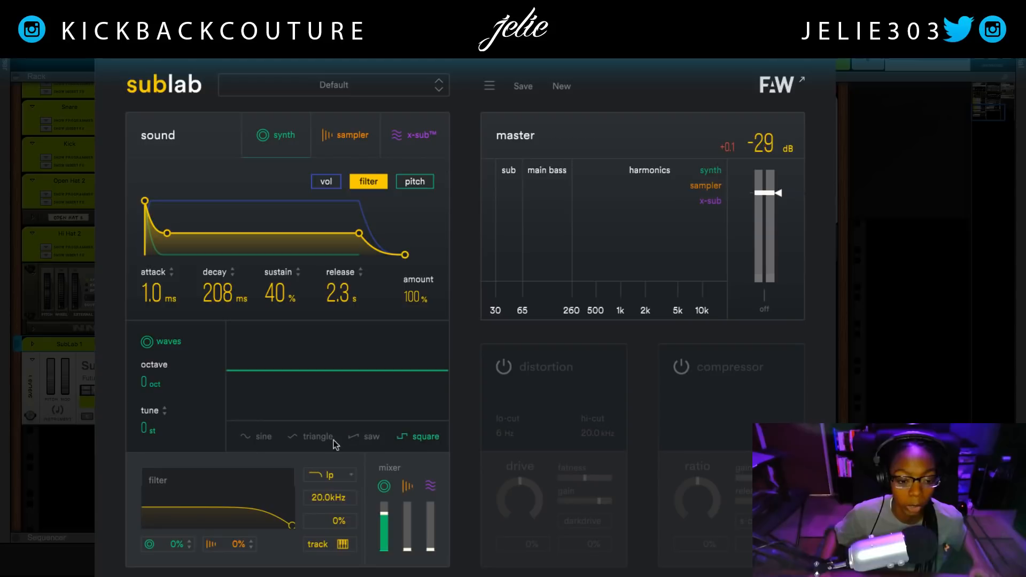
pyautogui.click(260, 438)
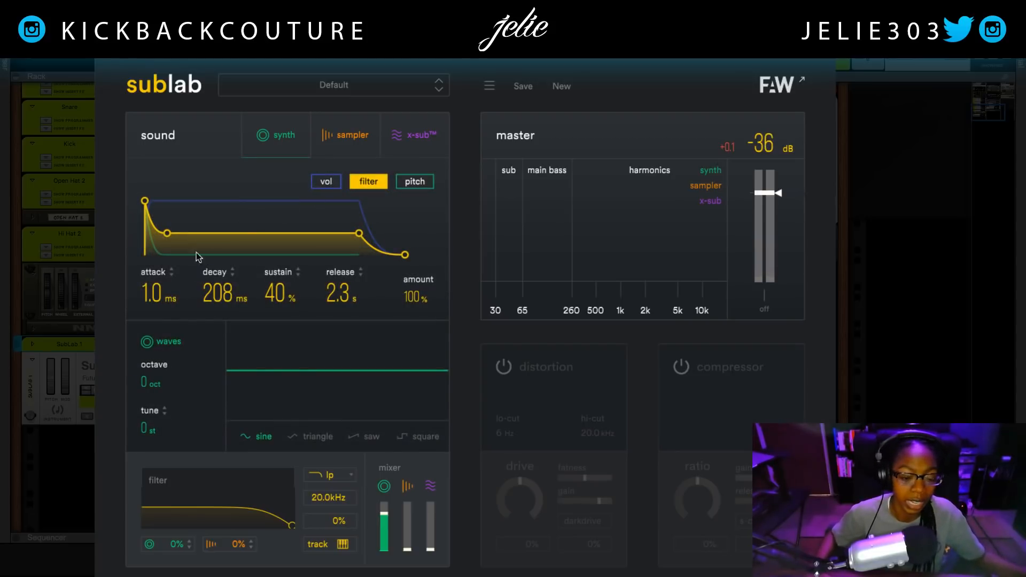
# Compare the synth's volume, filter and pitch envelopes, and return to the volume envelope
pyautogui.click(326, 183)
pyautogui.click(368, 183)
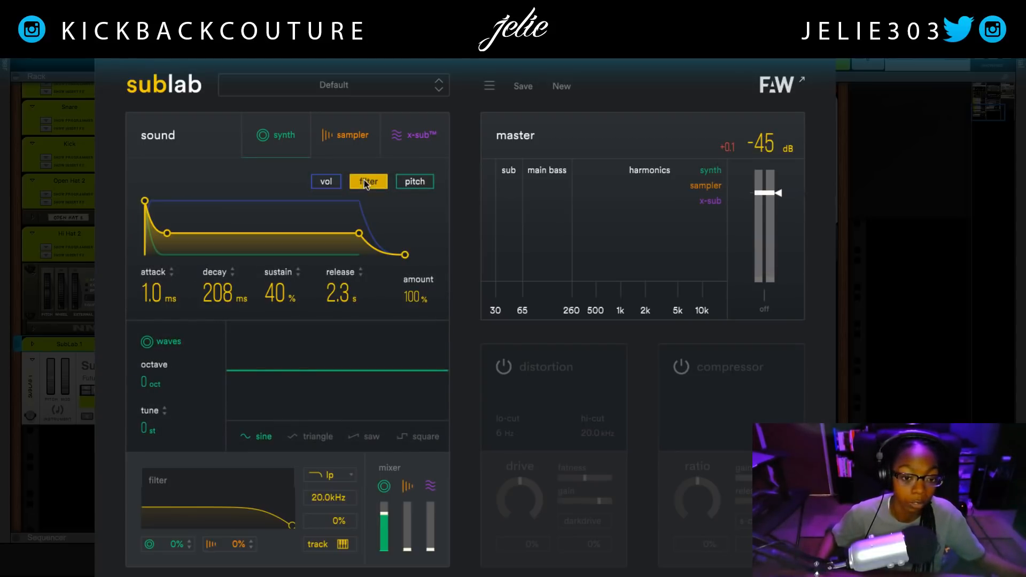
pyautogui.click(411, 183)
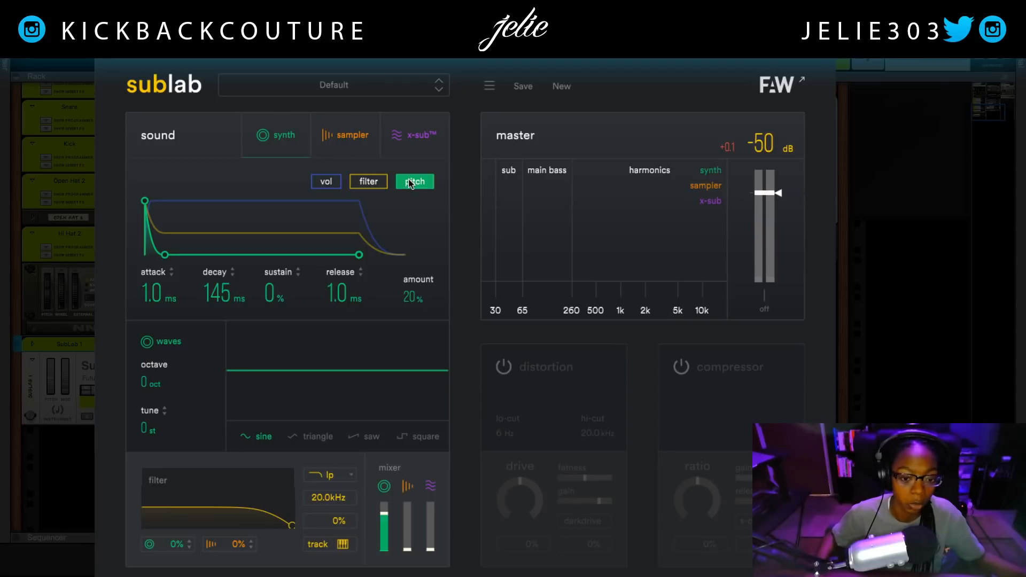
pyautogui.click(326, 183)
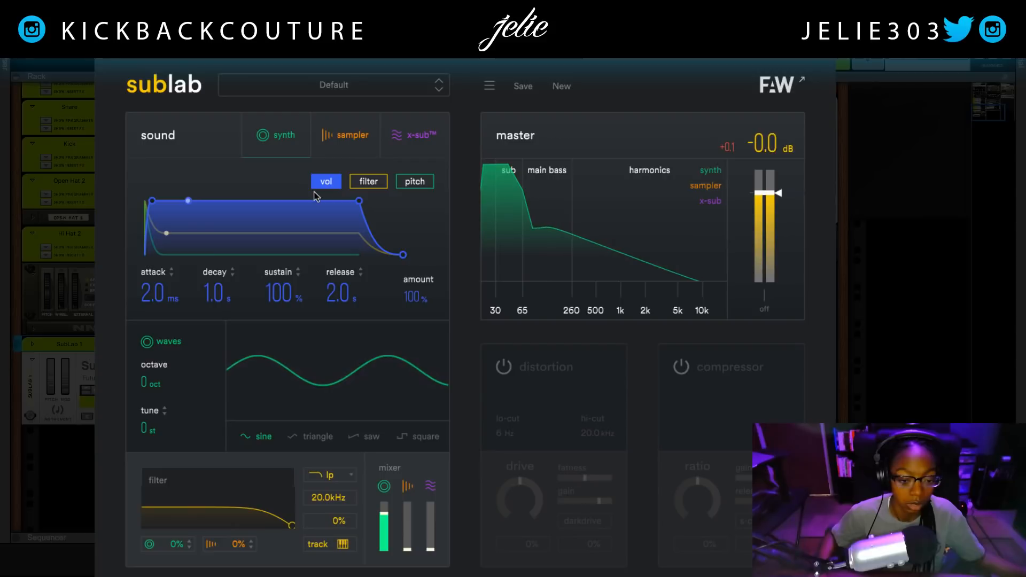
# Load the imported sample K.C. Cage Kick.wav into the sampler
pyautogui.click(337, 137)
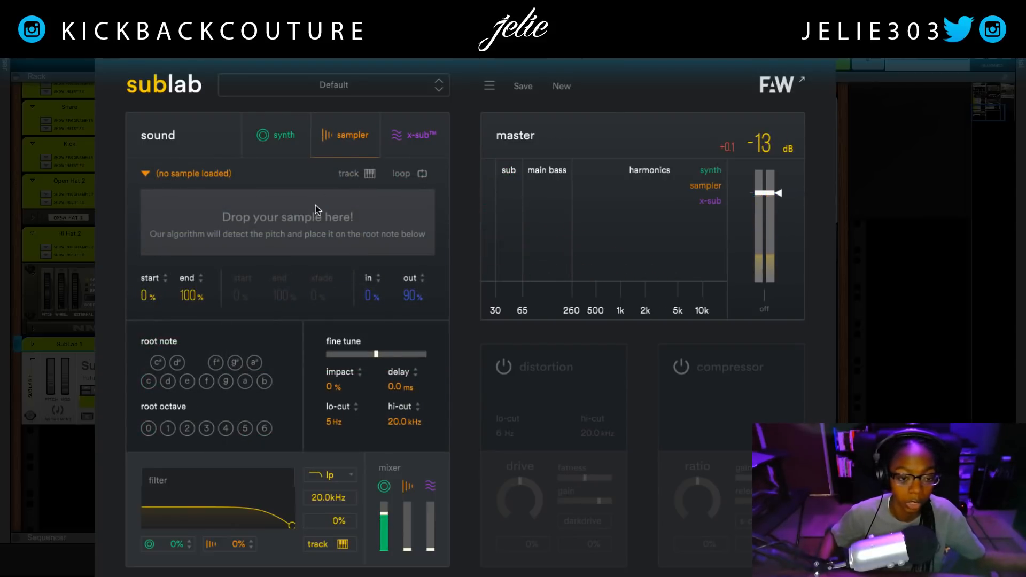
pyautogui.click(205, 178)
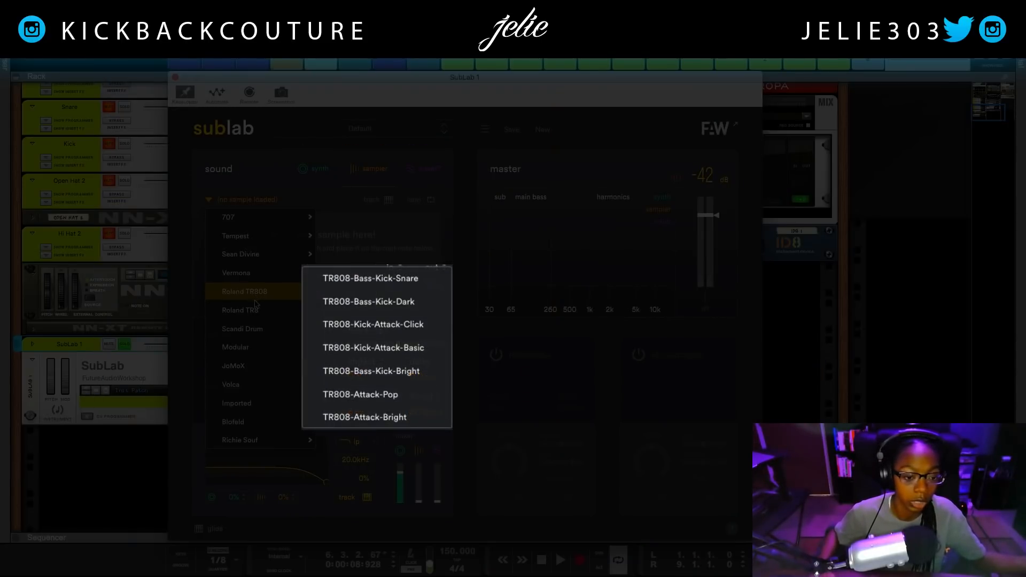
pyautogui.moveTo(258, 256)
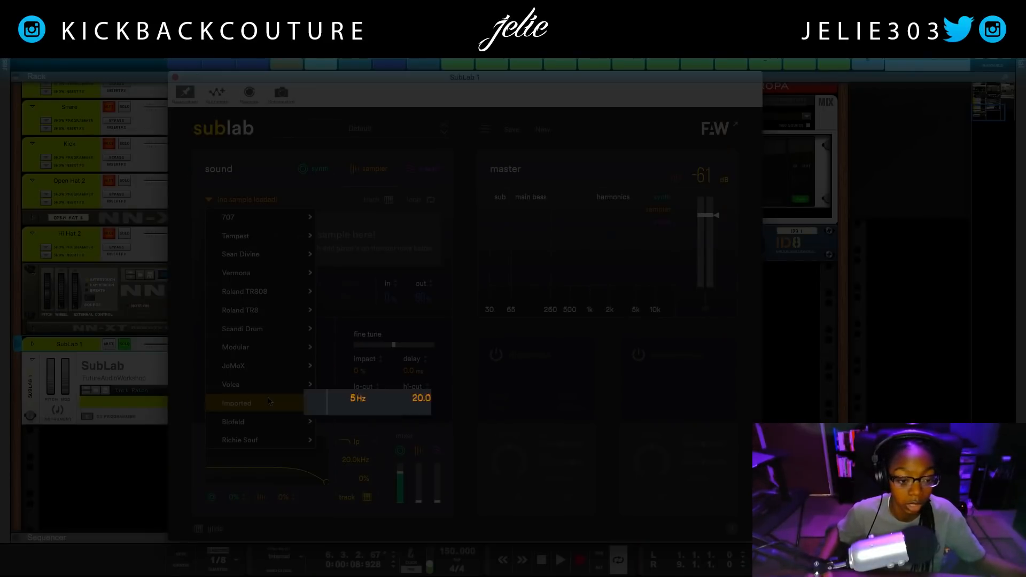
pyautogui.moveTo(278, 404)
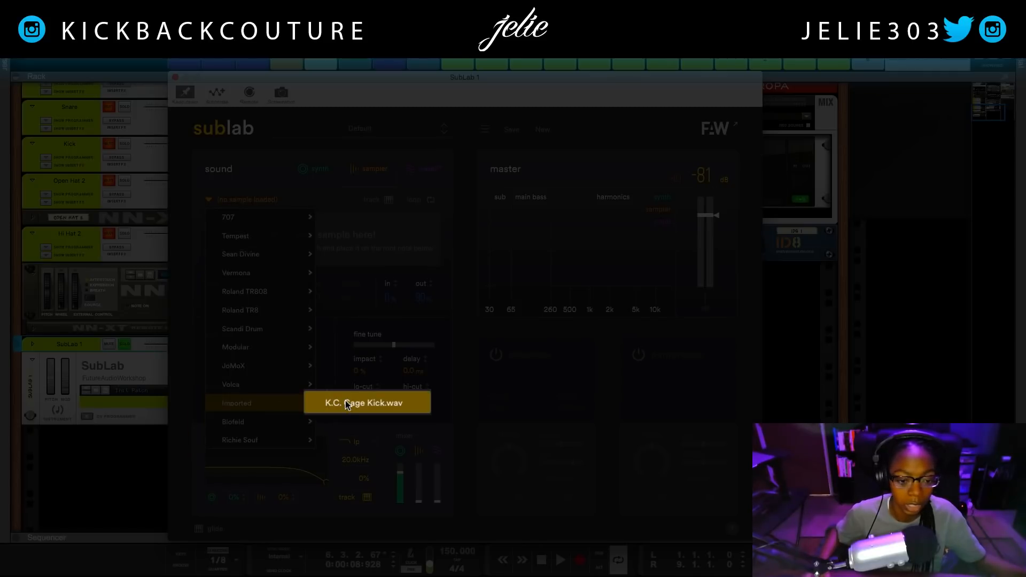
pyautogui.click(350, 404)
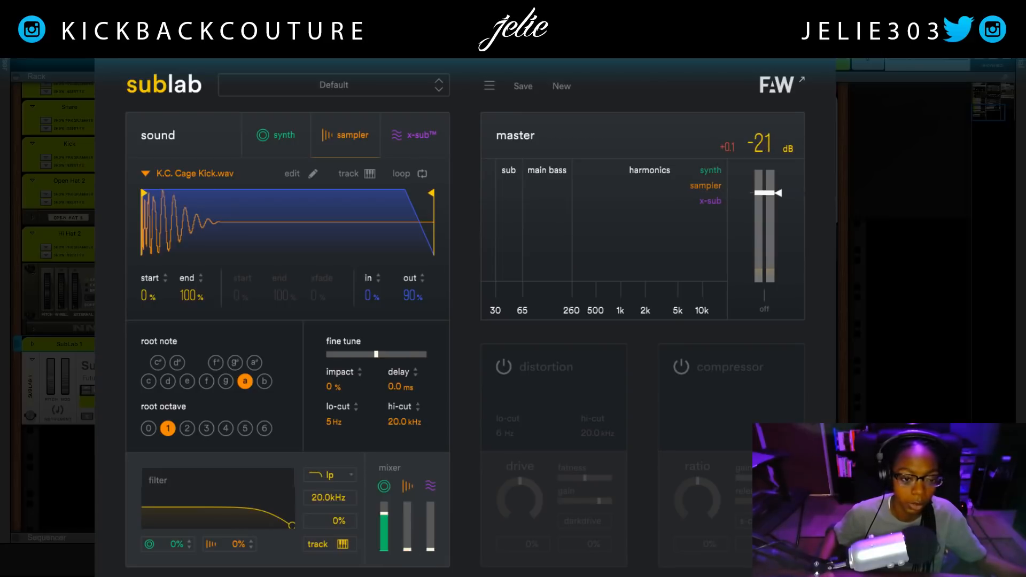
# Examine the tag, display name and delete options for the loaded kick sample, and close the sample editor
pyautogui.click(312, 176)
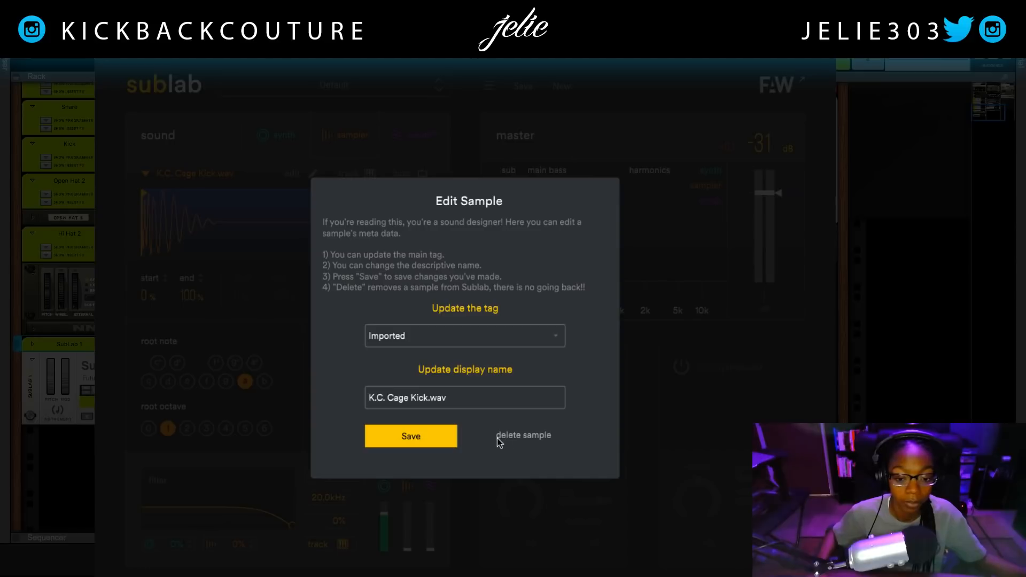
pyautogui.click(439, 445)
pyautogui.click(289, 376)
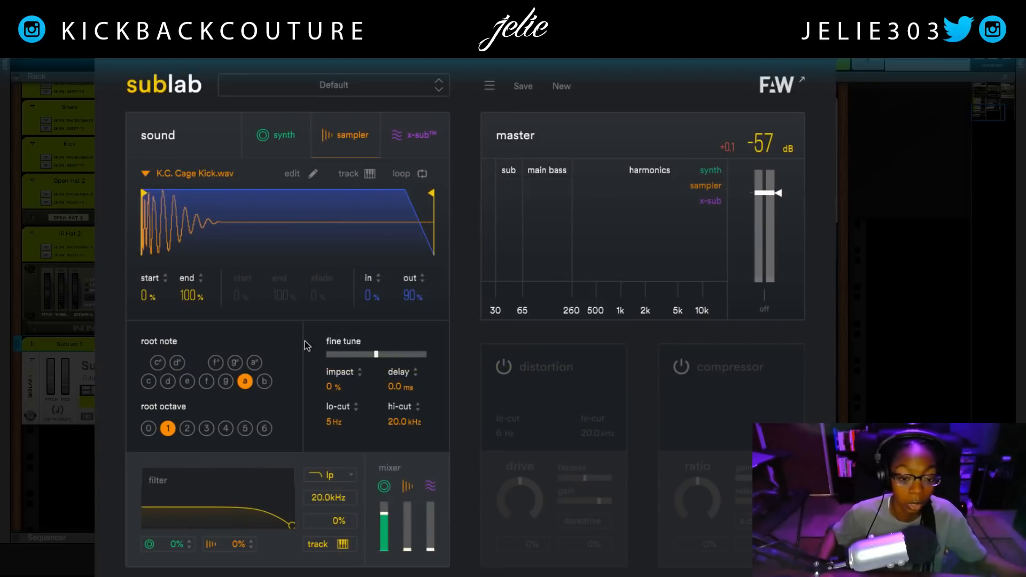
# Reopen the kick sample's metadata, choose the Imported tag and save it
pyautogui.click(305, 179)
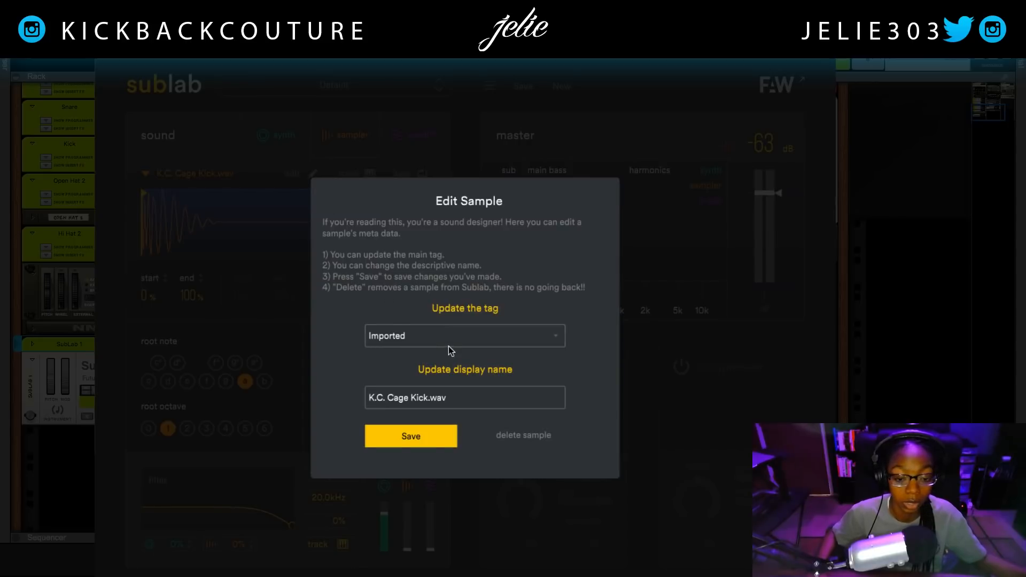
pyautogui.click(448, 345)
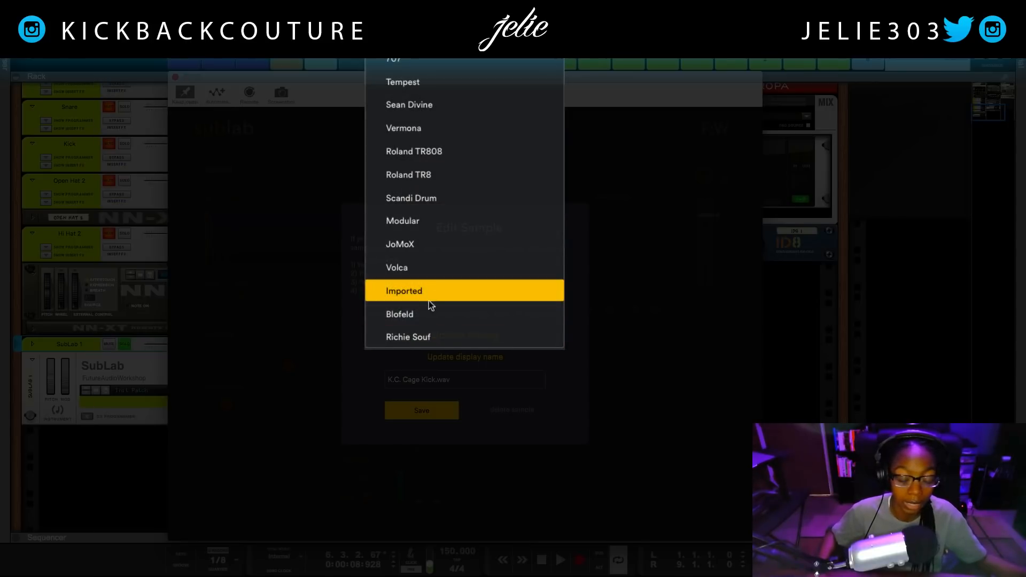
pyautogui.click(429, 295)
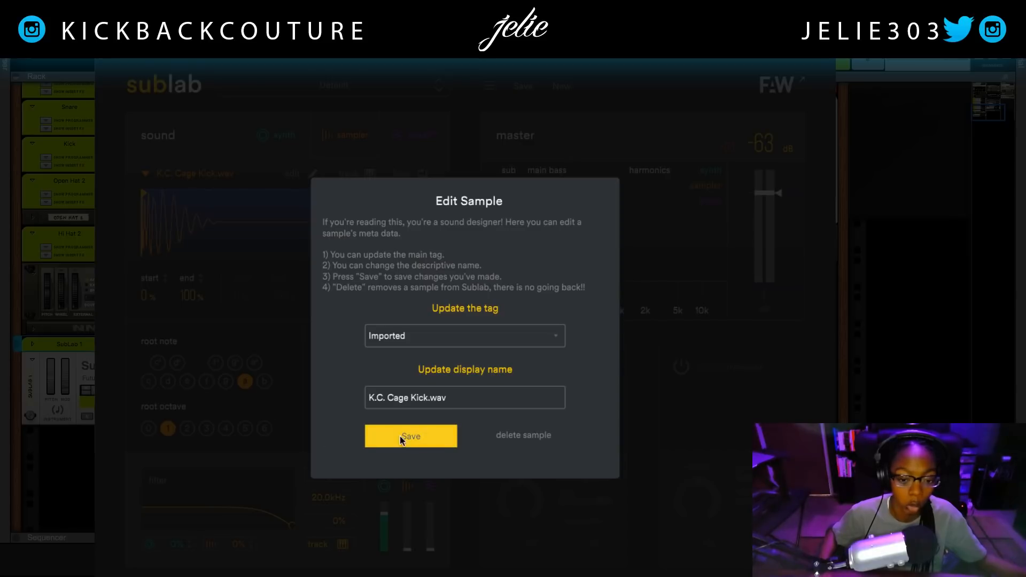
pyautogui.click(401, 438)
pyautogui.click(269, 348)
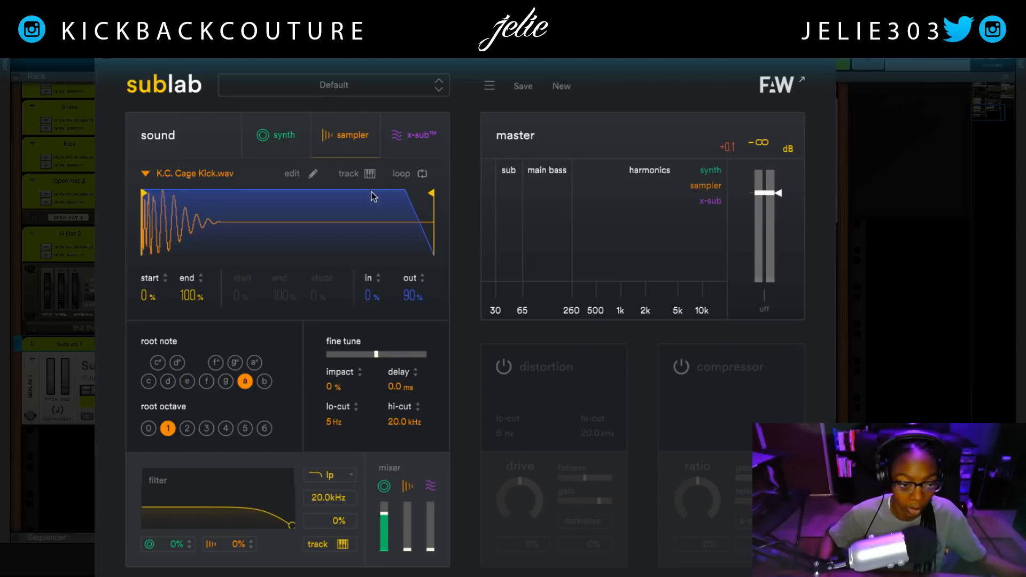
# Try out looping on the kick sample, turn looping back off, and raise the sampler's mixer level close to the synth's
pyautogui.click(406, 175)
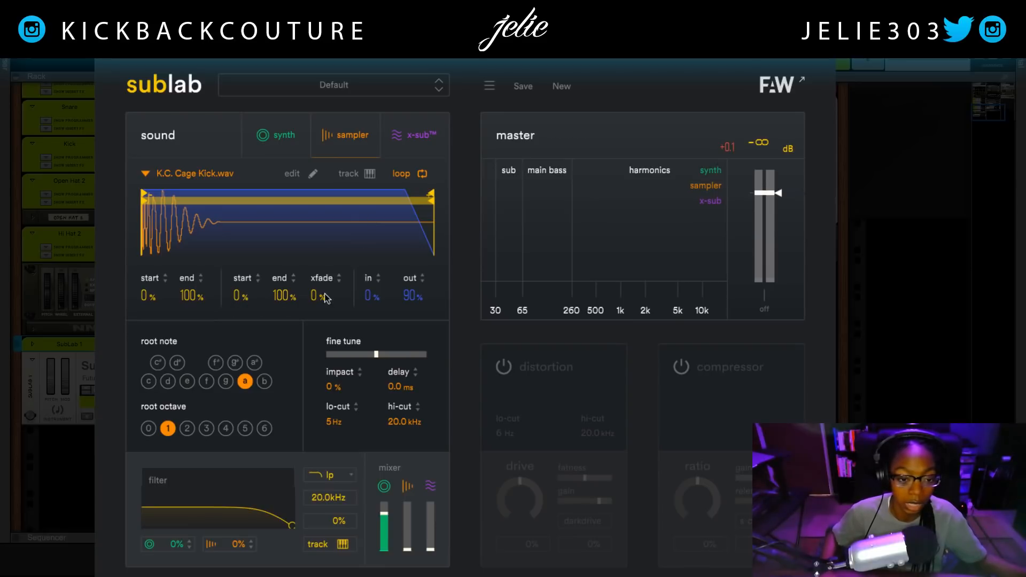
pyautogui.click(410, 175)
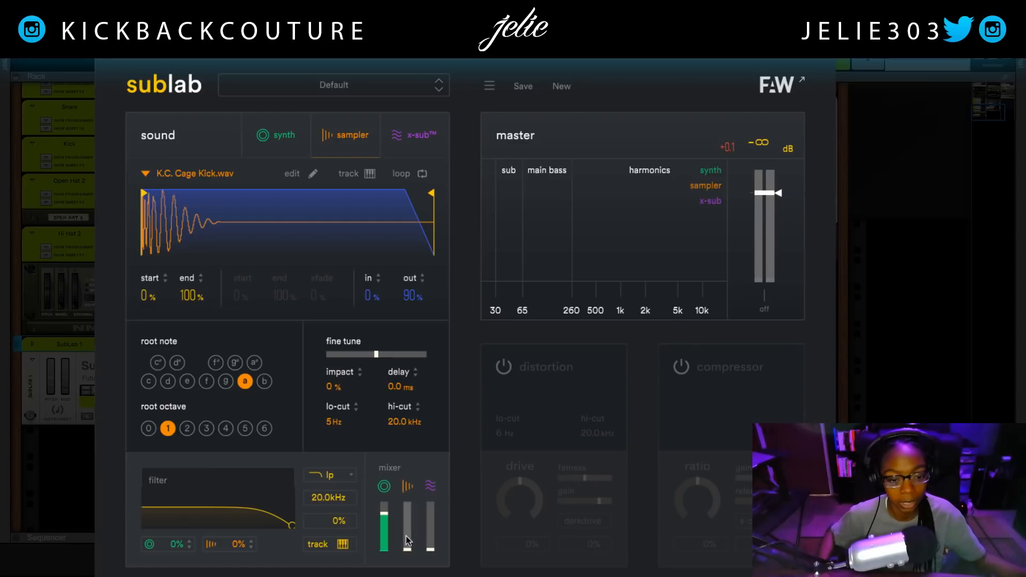
pyautogui.moveTo(408, 552); pyautogui.dragTo(408, 532)
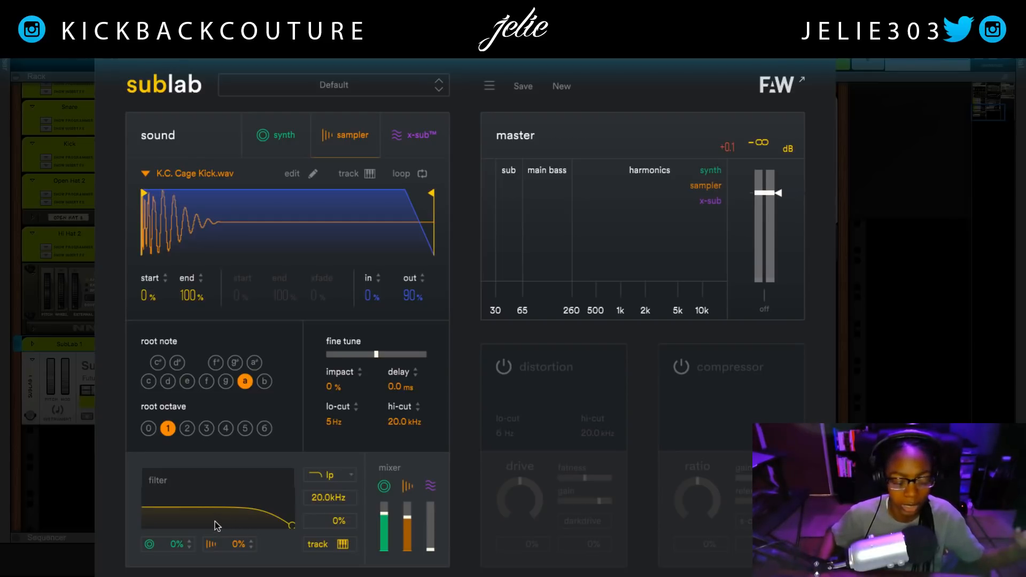
# Examine the synth's filter envelope, the sampler settings and the available filter types
pyautogui.click(275, 137)
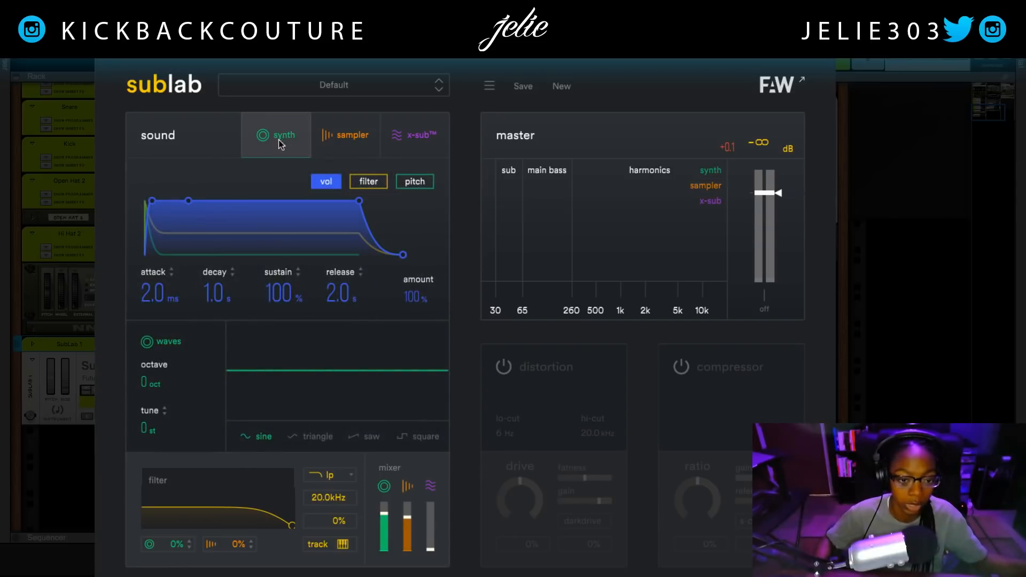
pyautogui.click(373, 183)
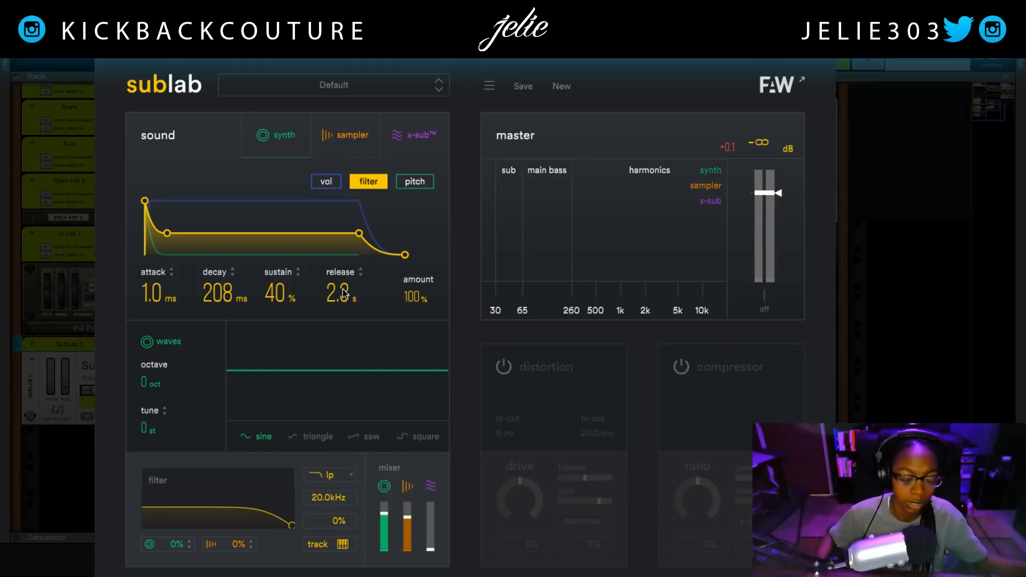
pyautogui.click(344, 135)
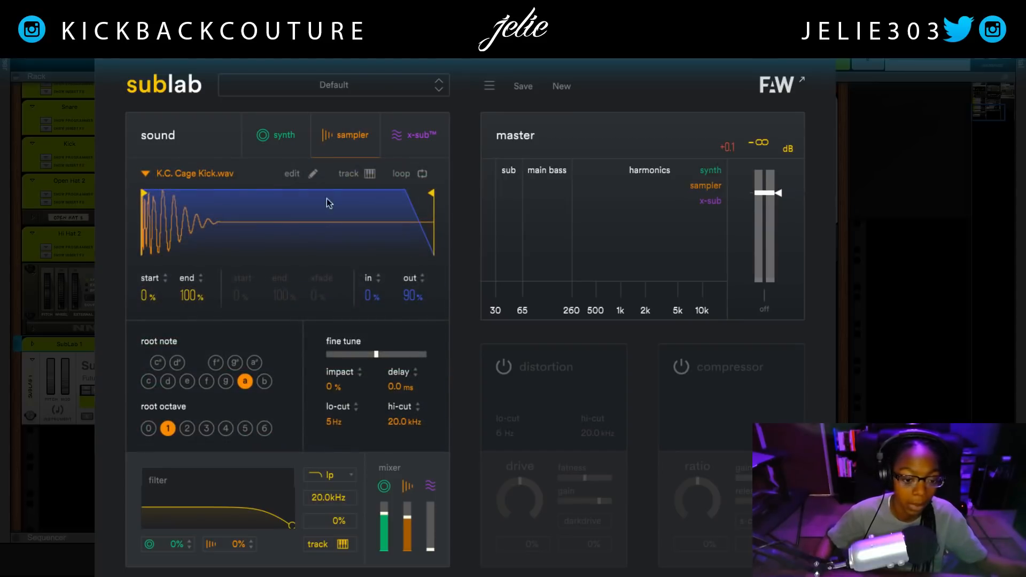
pyautogui.click(330, 475)
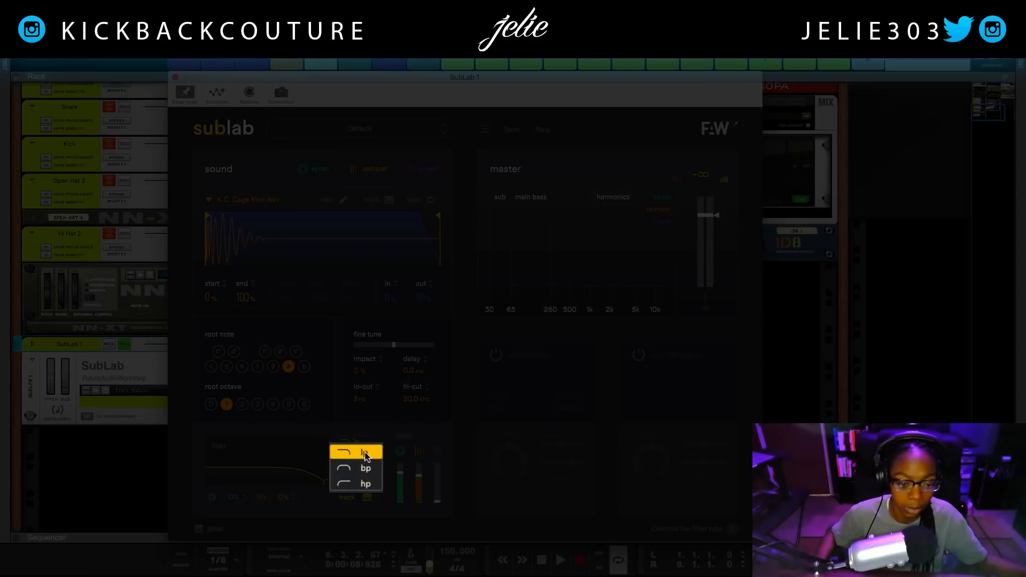
pyautogui.click(325, 511)
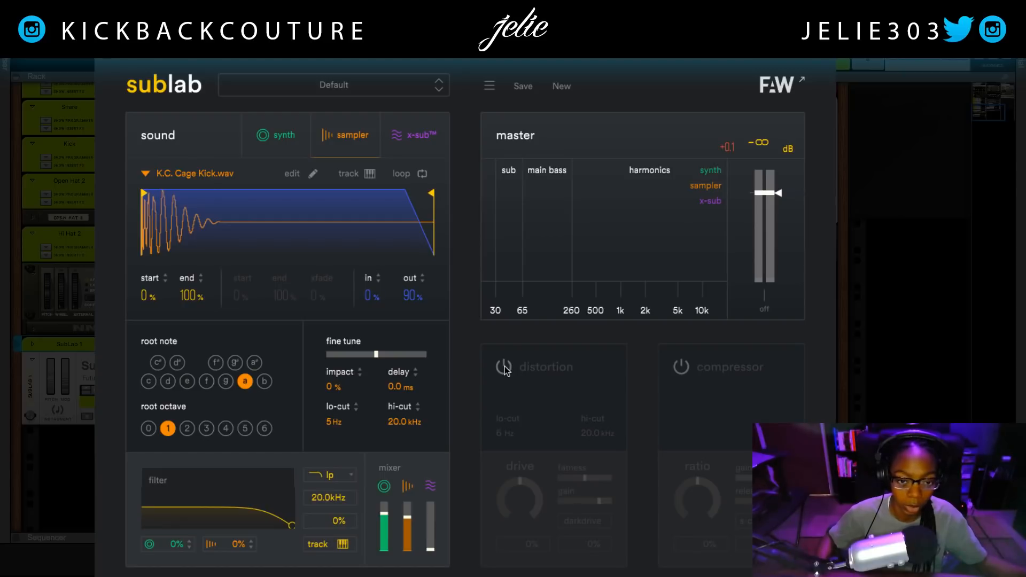
# Enable the compressor with side-chain on and a synth amount of 100%, and play the sequence
pyautogui.click(681, 368)
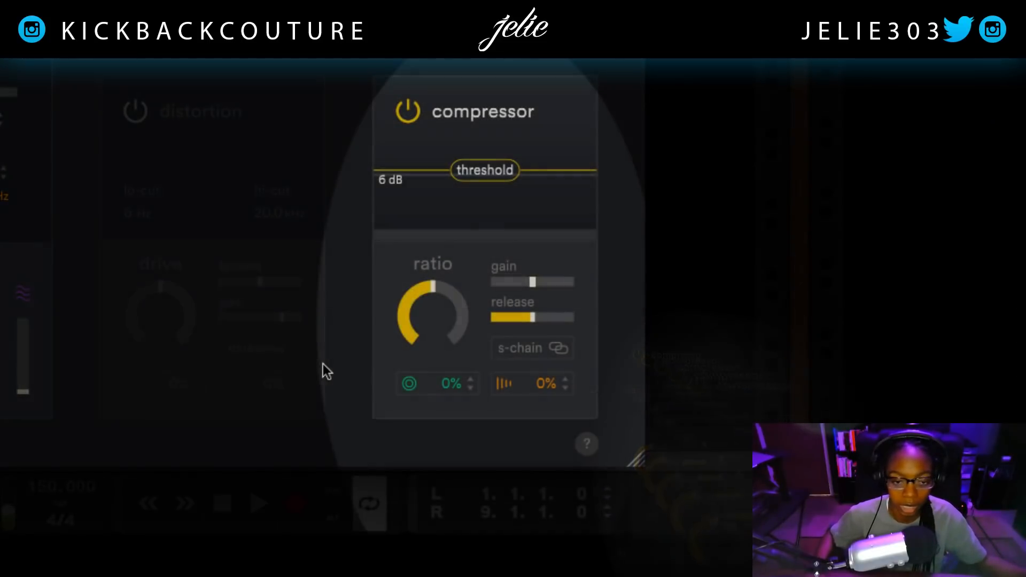
pyautogui.click(521, 350)
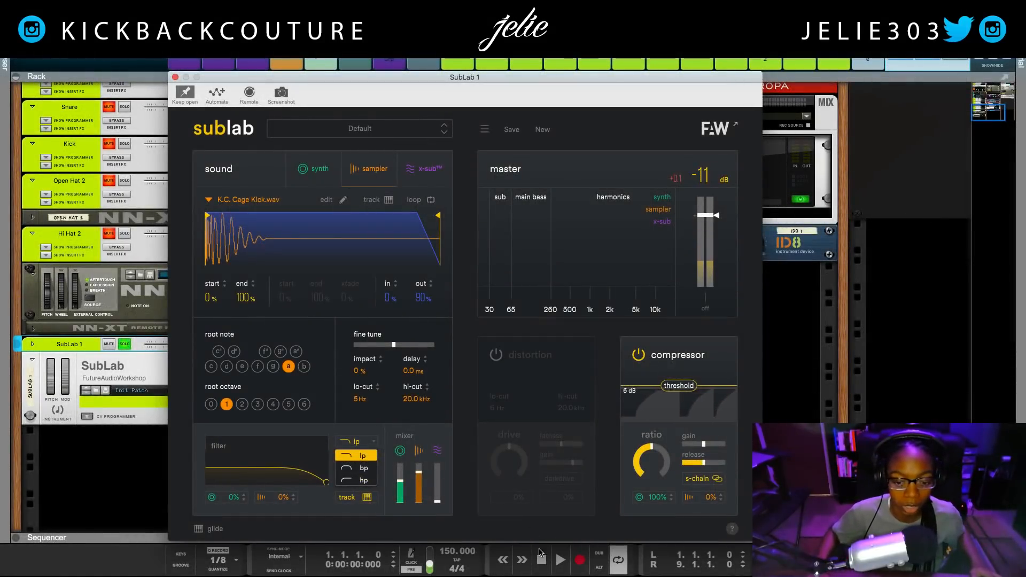
pyautogui.click(561, 560)
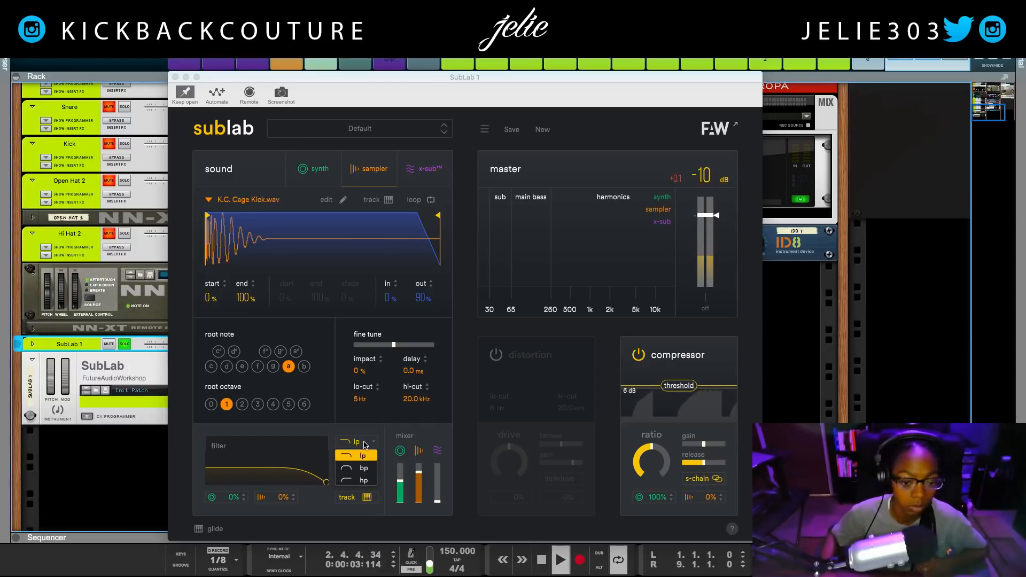
# Show the synth settings and enable darkdrive distortion with a synth amount of 41%
pyautogui.click(314, 168)
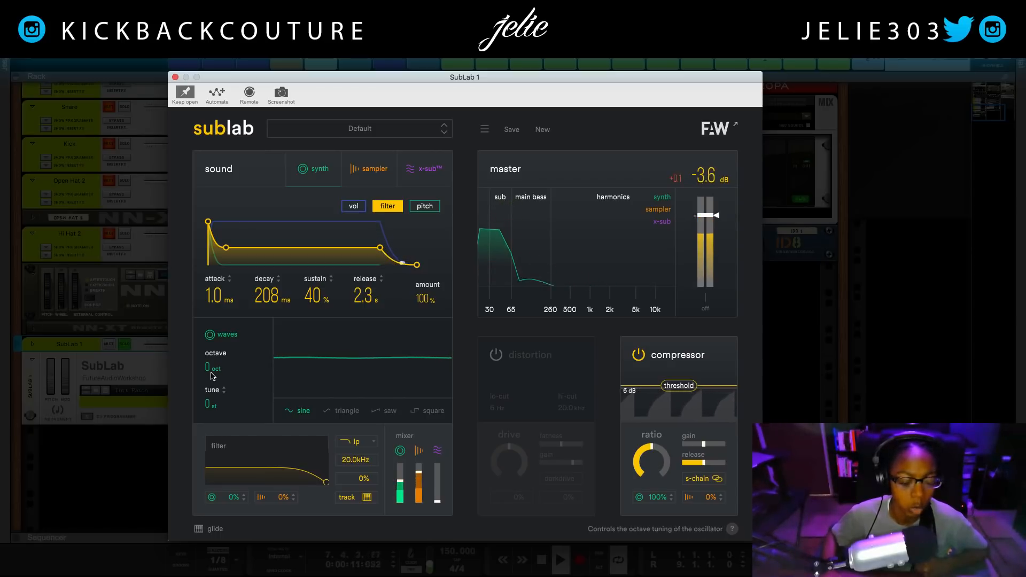
pyautogui.click(496, 355)
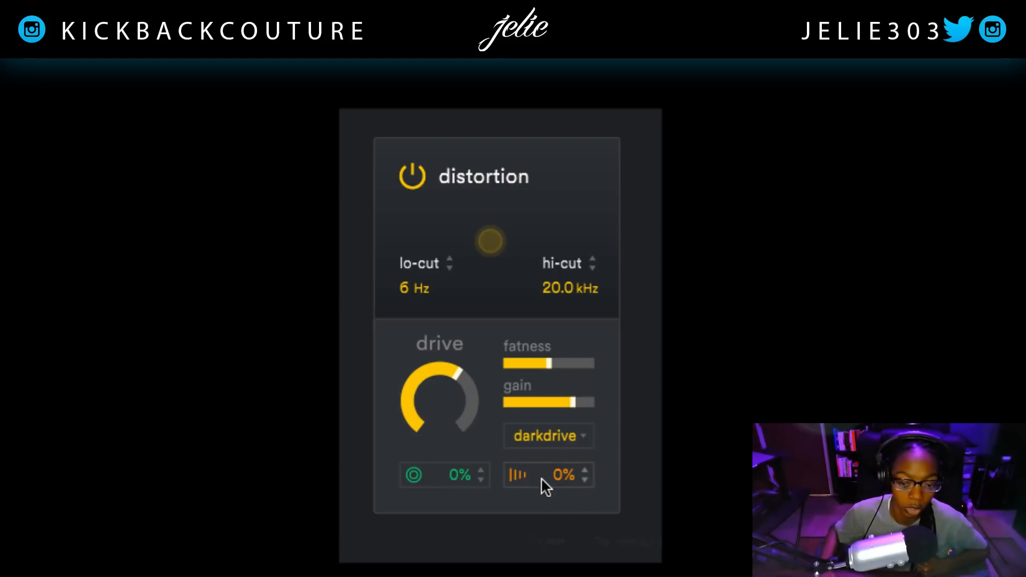
pyautogui.moveTo(453, 442); pyautogui.dragTo(450, 439)
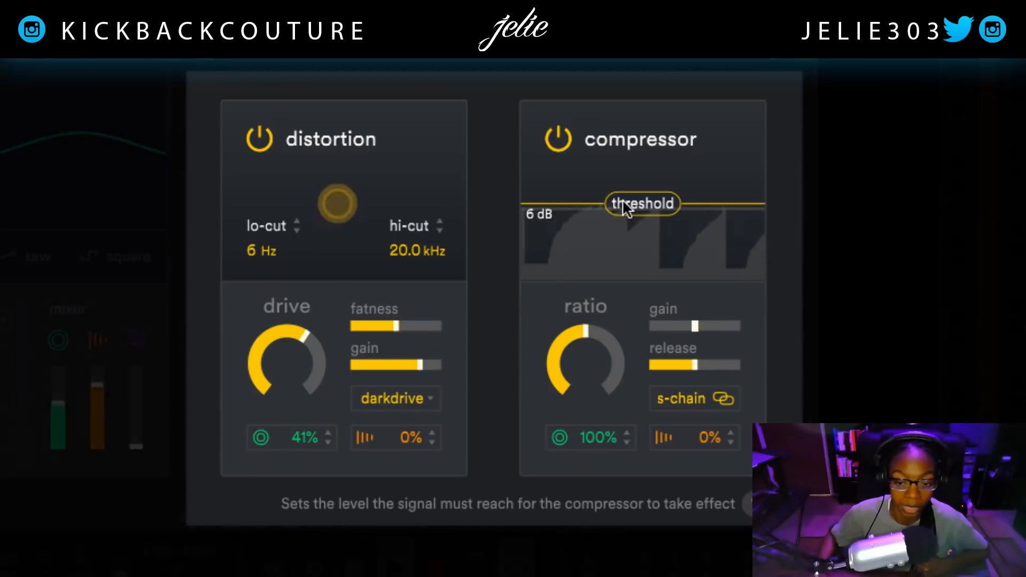
# Lower the compressor's threshold to -10 dB
pyautogui.moveTo(775, 237); pyautogui.dragTo(776, 242)
pyautogui.moveTo(624, 206); pyautogui.dragTo(628, 209)
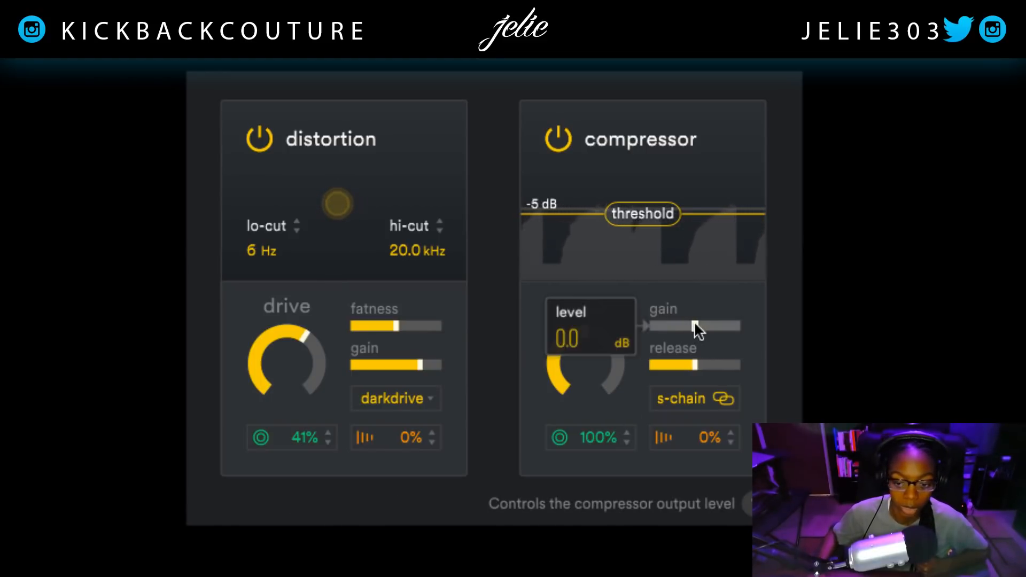
pyautogui.moveTo(648, 213)
pyautogui.mouseDown()
pyautogui.moveTo(646, 230)
pyautogui.moveTo(647, 214)
pyautogui.moveTo(655, 218)
pyautogui.mouseUp()
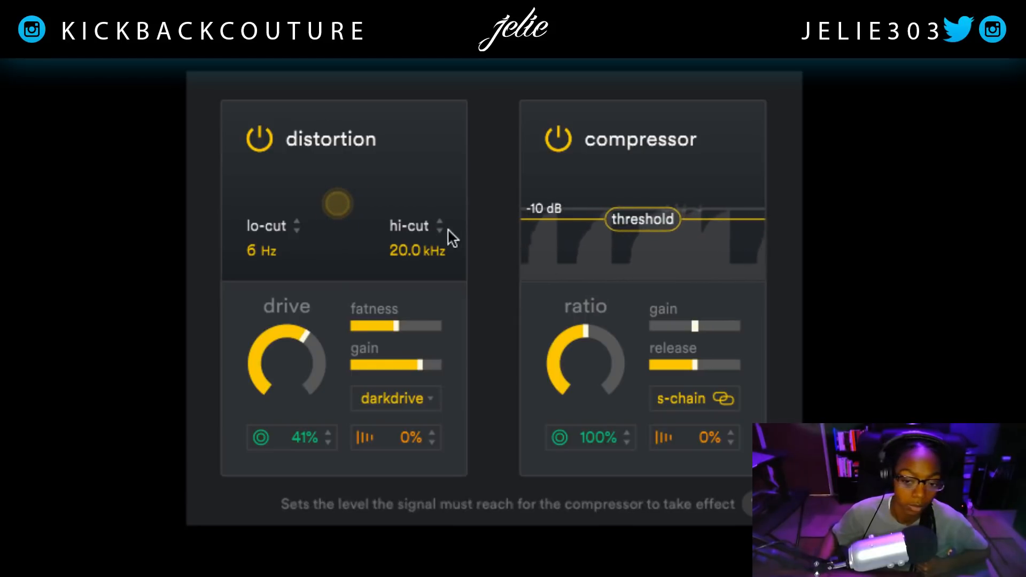
pyautogui.moveTo(672, 435)
pyautogui.mouseDown()
pyautogui.moveTo(673, 426)
pyautogui.moveTo(676, 439)
pyautogui.mouseUp()
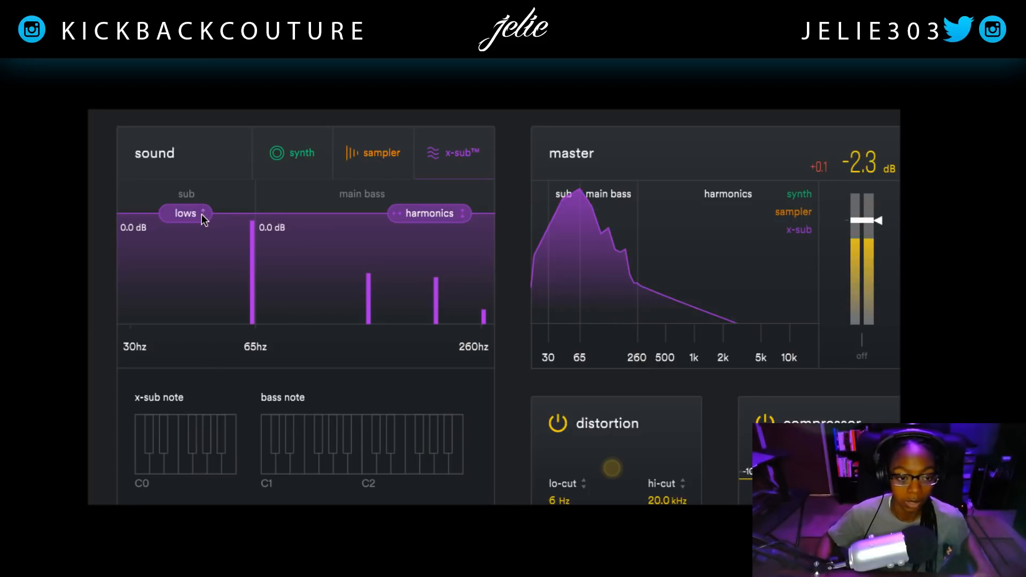
# Audition the x-sub harmonics at -60 dB and 0 dB, and shift the harmonics handle toward the lower frequencies
pyautogui.moveTo(432, 219); pyautogui.dragTo(428, 383)
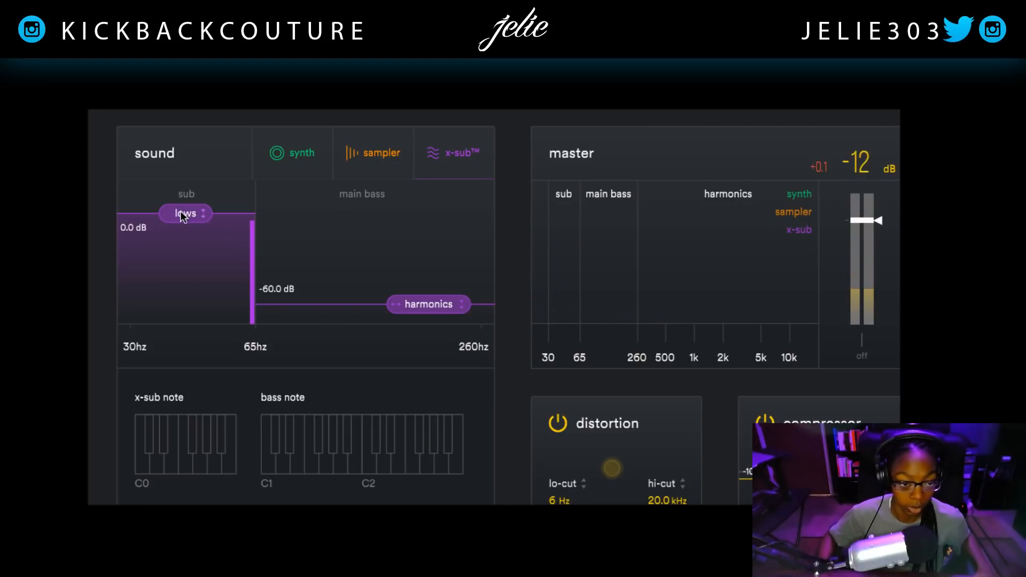
pyautogui.moveTo(398, 300); pyautogui.dragTo(402, 189)
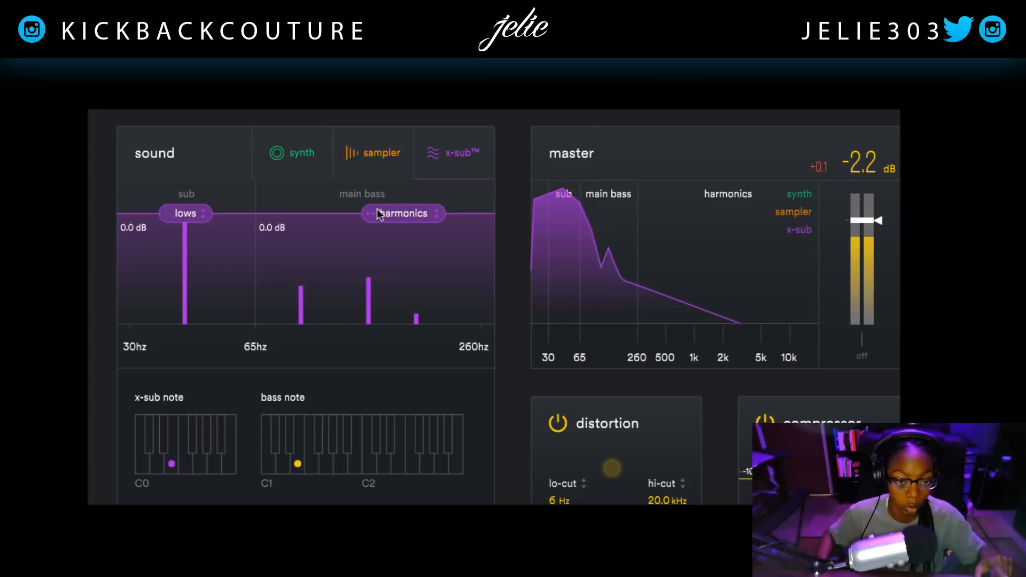
pyautogui.moveTo(387, 214); pyautogui.dragTo(395, 398)
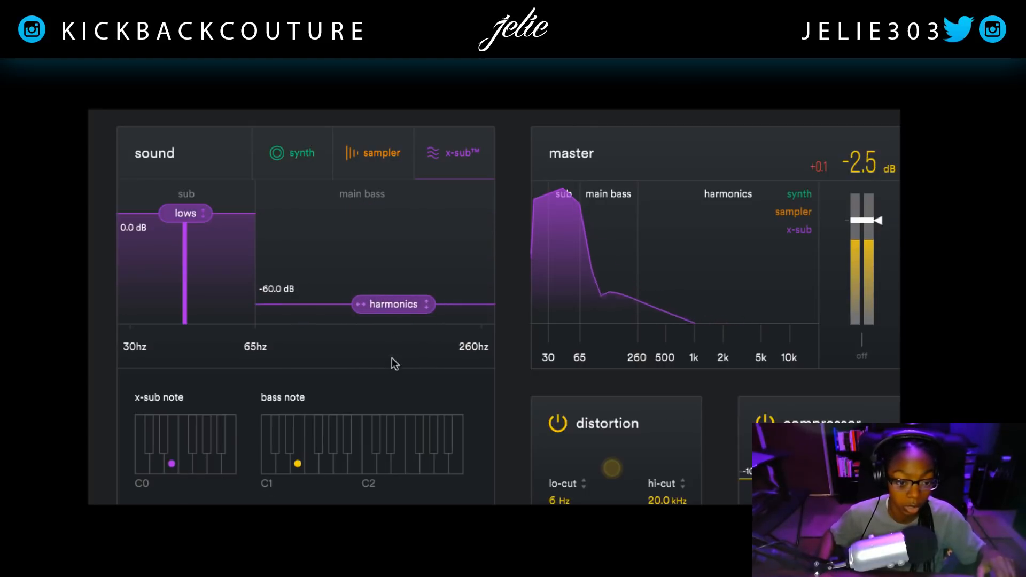
pyautogui.moveTo(392, 306); pyautogui.dragTo(392, 163)
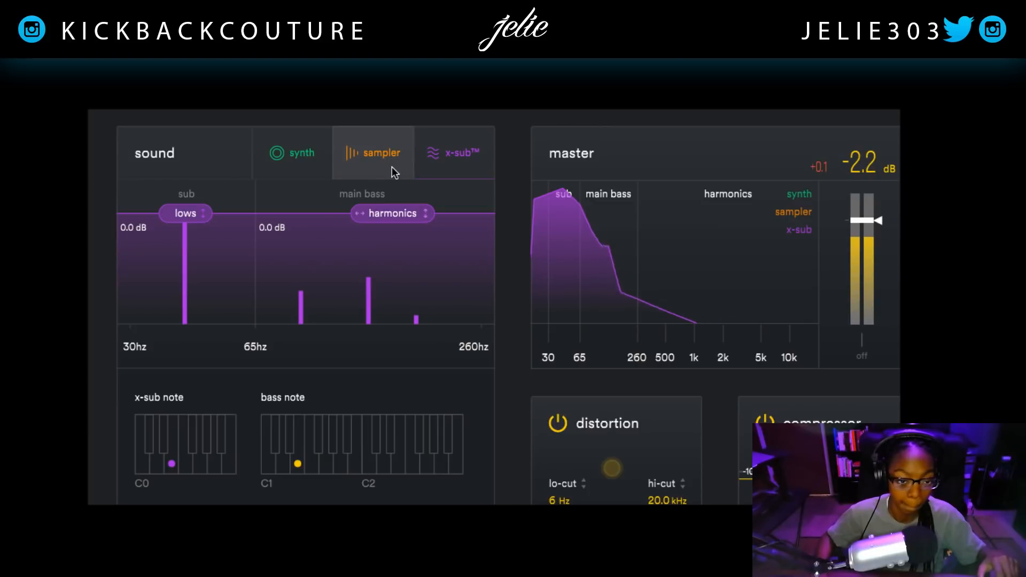
pyautogui.moveTo(386, 206); pyautogui.dragTo(357, 204)
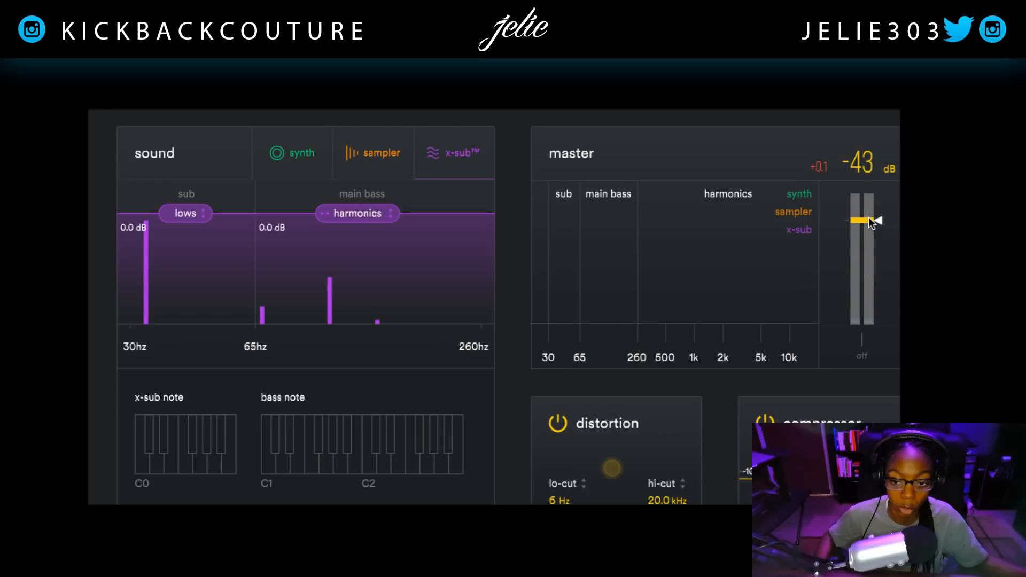
# Adjust the master maximizer slightly and lower the x-sub harmonics to -60 dB
pyautogui.moveTo(869, 218)
pyautogui.mouseDown()
pyautogui.moveTo(867, 226)
pyautogui.moveTo(884, 226)
pyautogui.moveTo(885, 248)
pyautogui.moveTo(880, 219)
pyautogui.mouseUp()
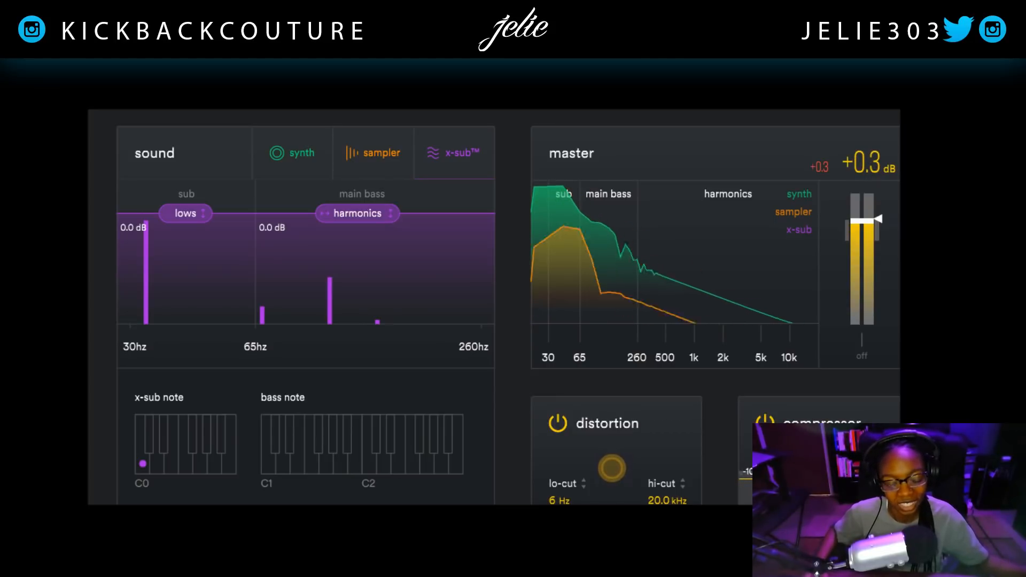
pyautogui.moveTo(376, 216); pyautogui.dragTo(415, 417)
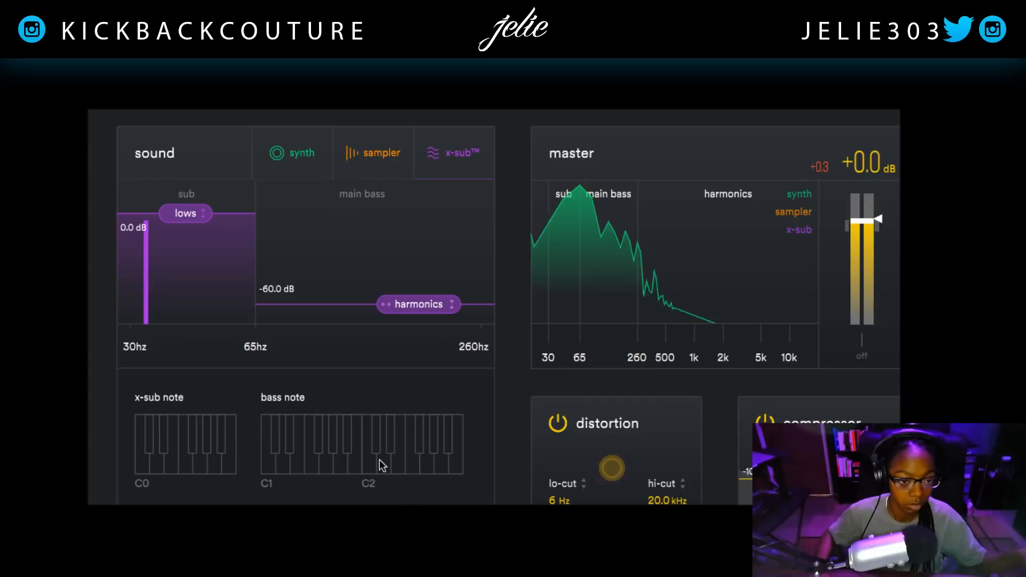
# Return to the synth settings, take the SubLab track out of solo and play the full beat
pyautogui.click(289, 167)
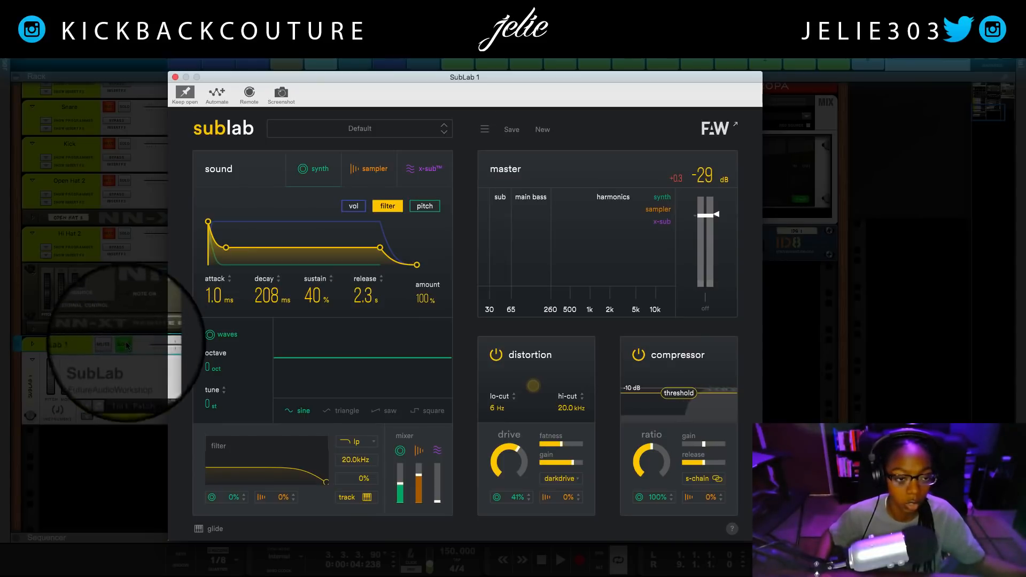
pyautogui.click(125, 345)
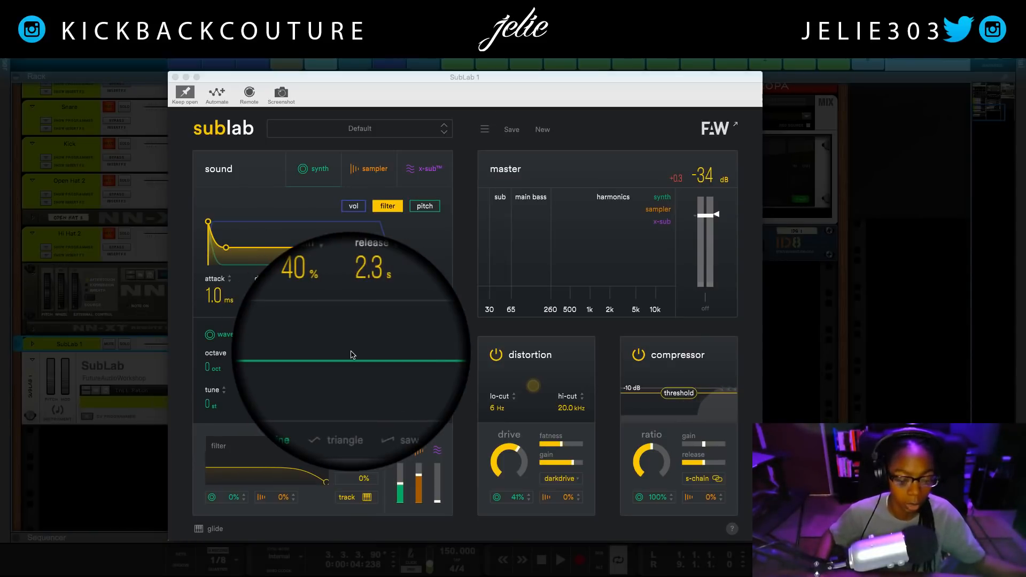
pyautogui.press('space')
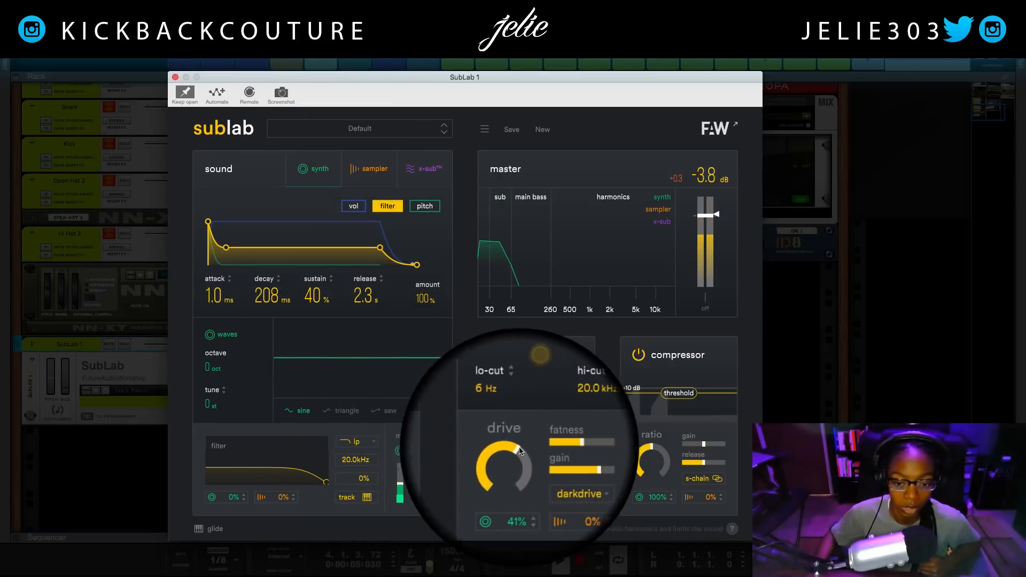
# Switch the distortion type to tube with a sampler amount of 20%, and lower the master maximizer level
pyautogui.click(558, 492)
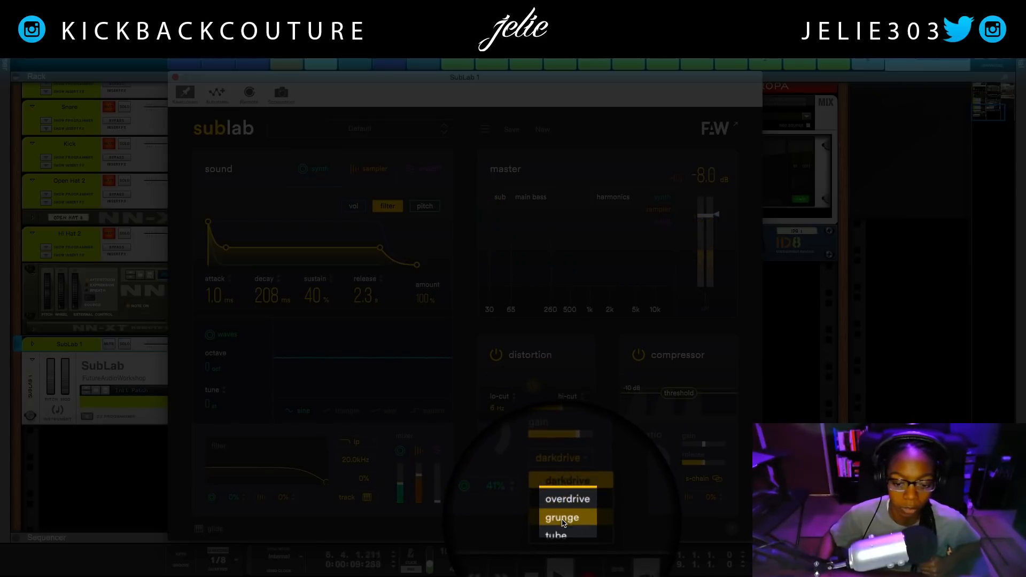
pyautogui.click(561, 531)
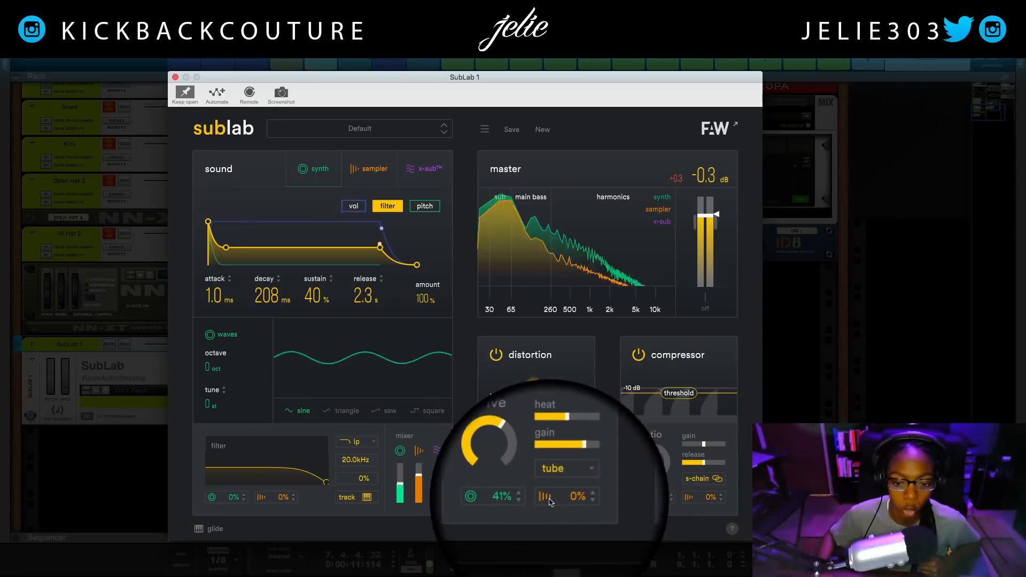
pyautogui.moveTo(516, 469)
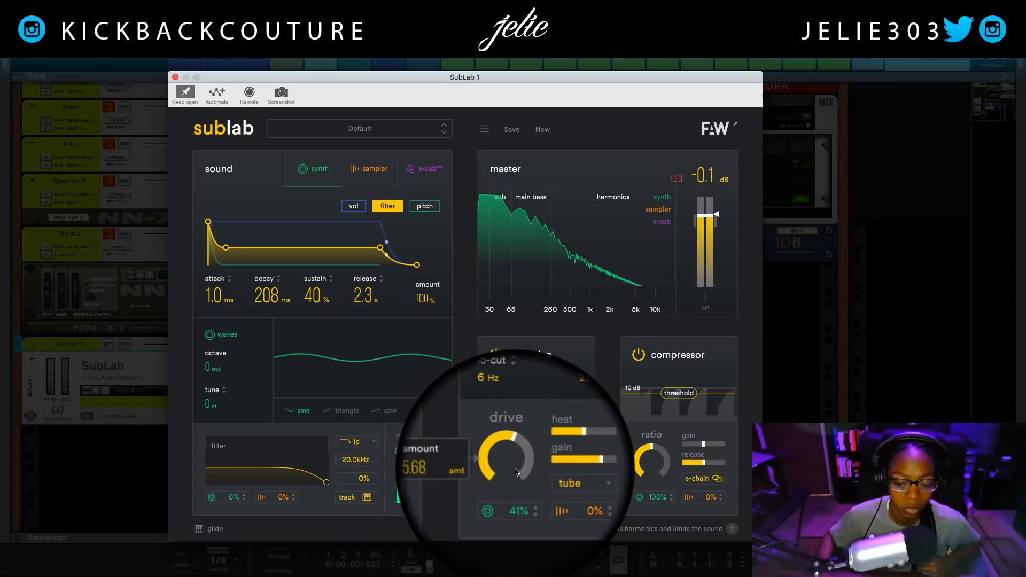
pyautogui.moveTo(557, 497); pyautogui.dragTo(556, 488)
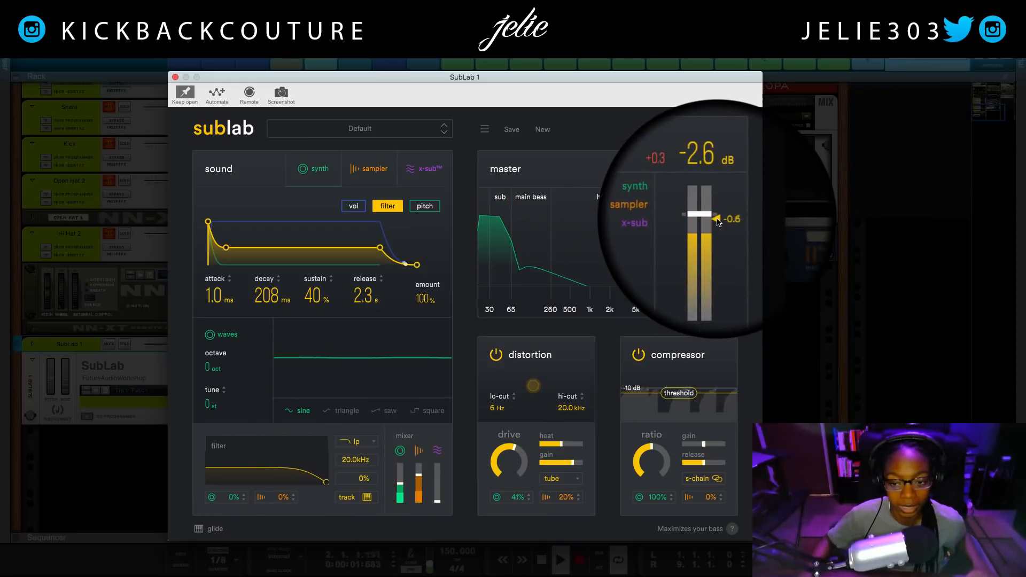
pyautogui.moveTo(718, 225); pyautogui.dragTo(703, 224)
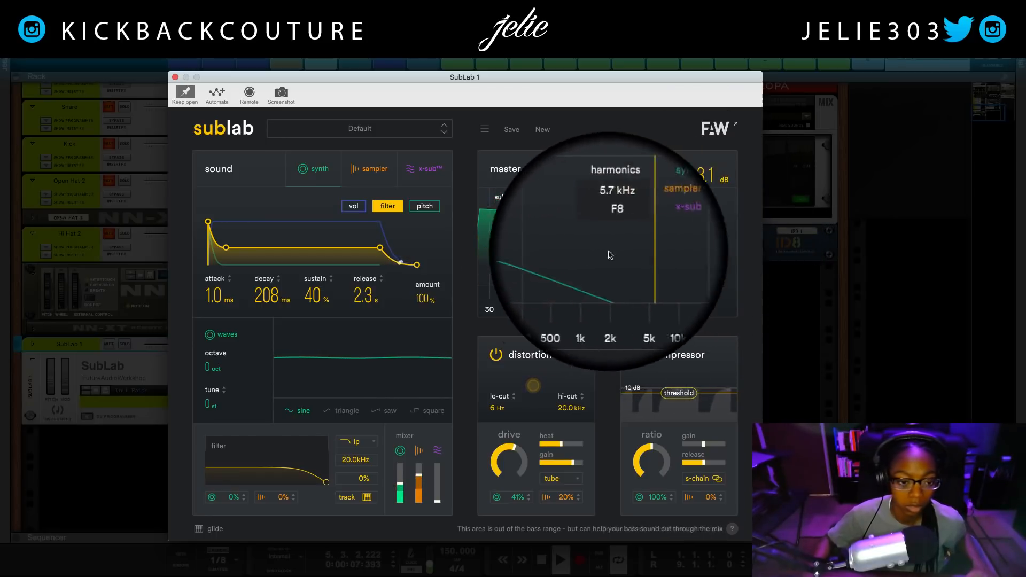
# Set the synth's volume envelope to 26% sustain and a 1.0 s release
pyautogui.click(353, 207)
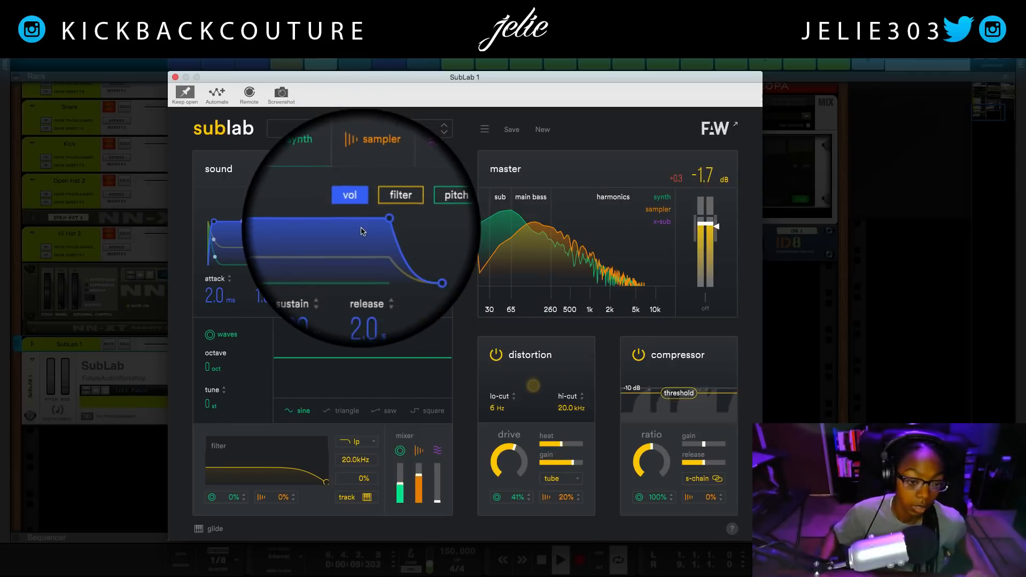
pyautogui.moveTo(315, 294); pyautogui.dragTo(318, 360)
pyautogui.moveTo(309, 293); pyautogui.dragTo(311, 270)
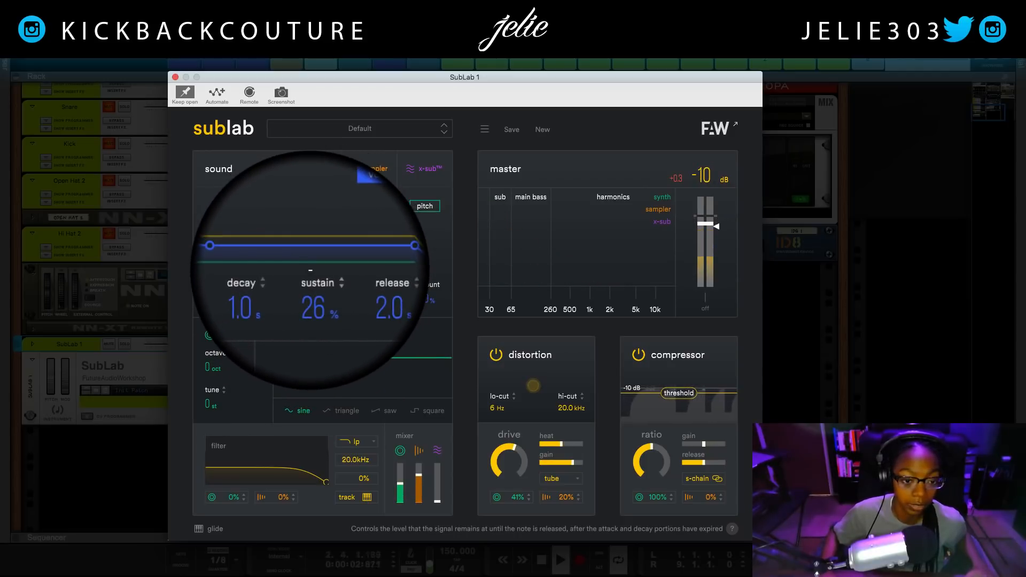
pyautogui.moveTo(370, 294); pyautogui.dragTo(366, 303)
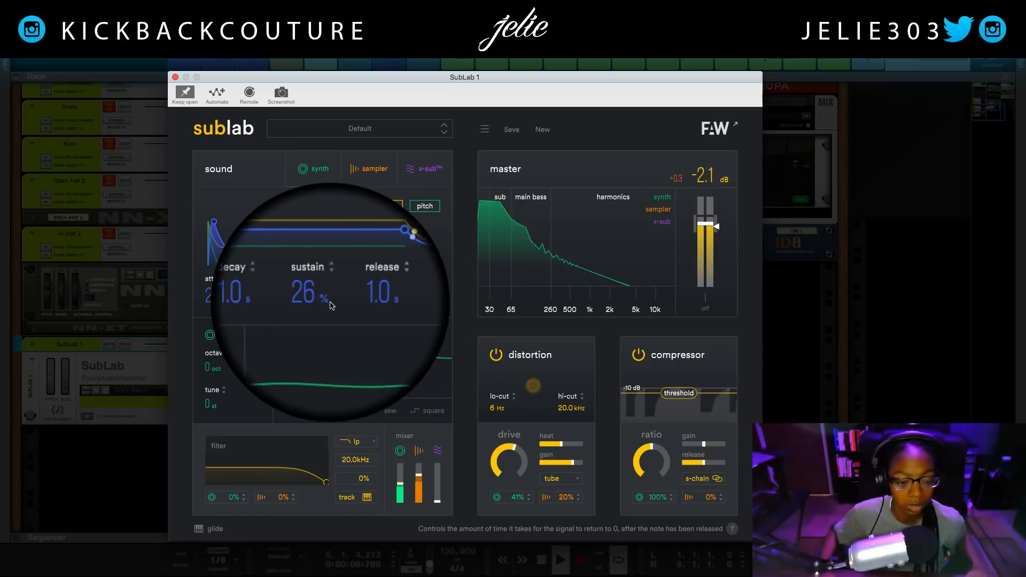
# Set the volume envelope to a 10.0 s decay and 36% sustain, and the pitch envelope's decay to 248 ms
pyautogui.moveTo(263, 271); pyautogui.dragTo(272, 241)
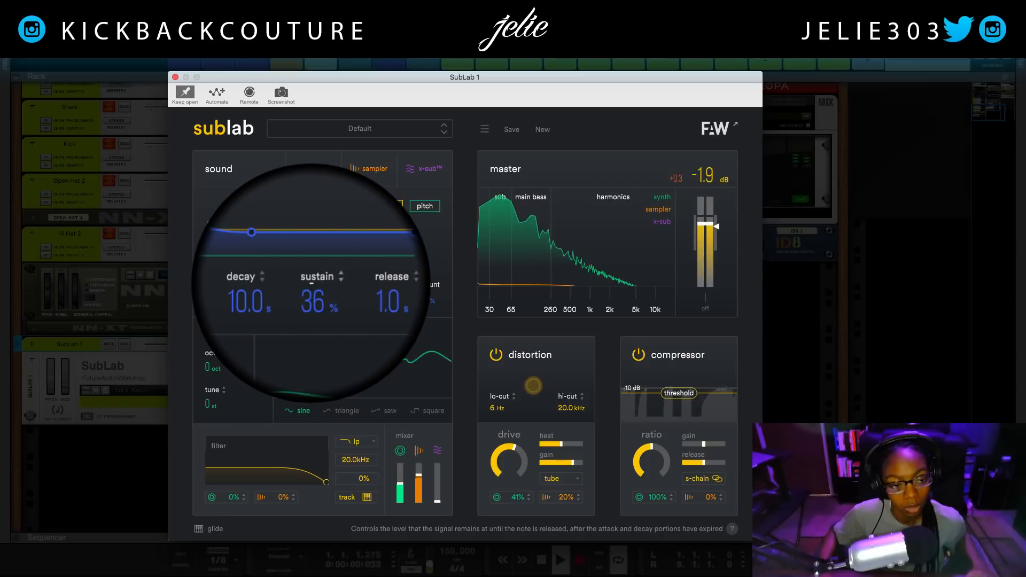
pyautogui.click(425, 206)
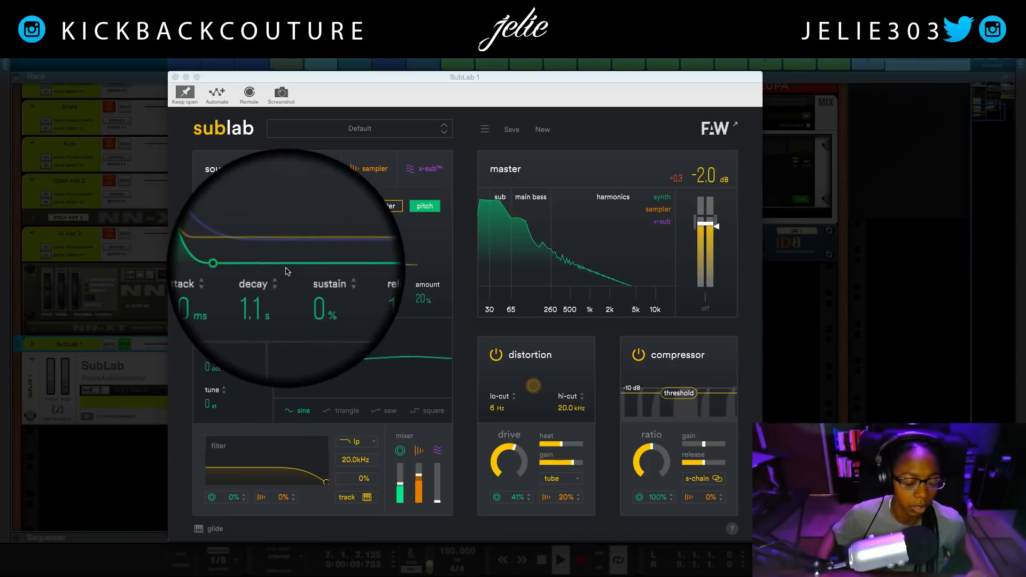
pyautogui.moveTo(260, 296); pyautogui.dragTo(259, 252)
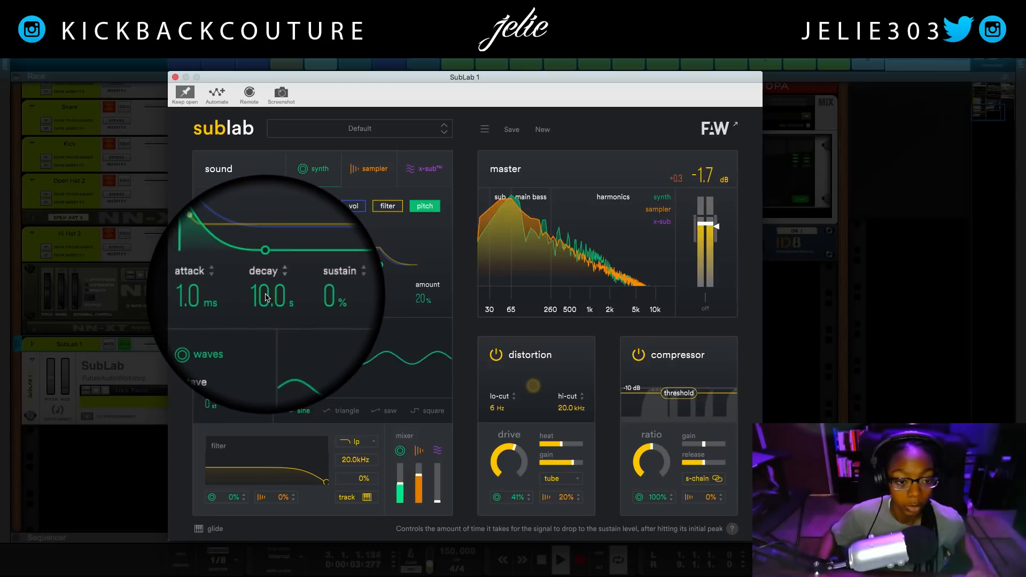
pyautogui.moveTo(266, 297); pyautogui.dragTo(267, 341)
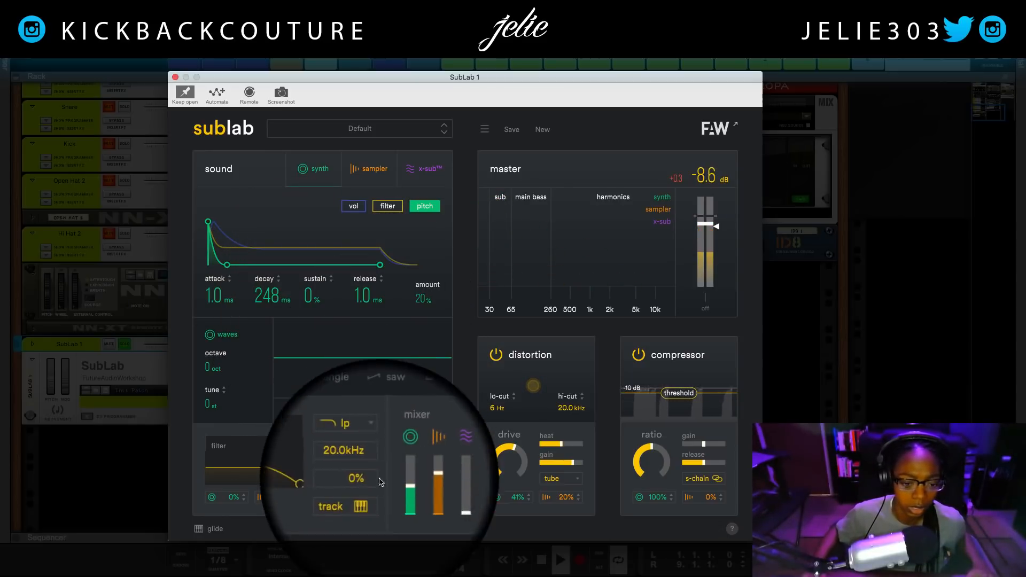
# Pull the synth level all the way down in the mixer and play the beat with the sampler's root octave at 1
pyautogui.moveTo(400, 482); pyautogui.dragTo(404, 514)
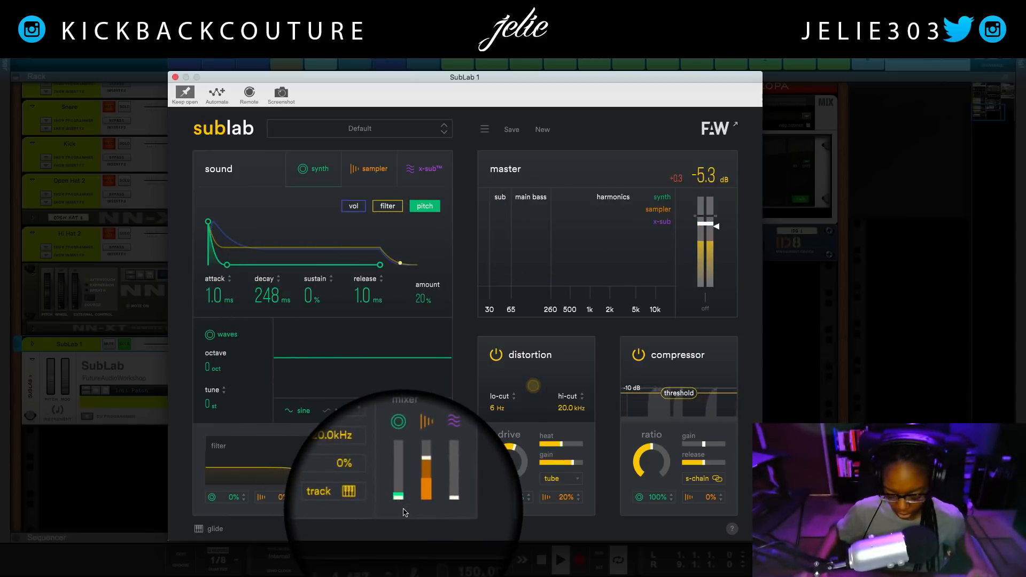
pyautogui.click(369, 169)
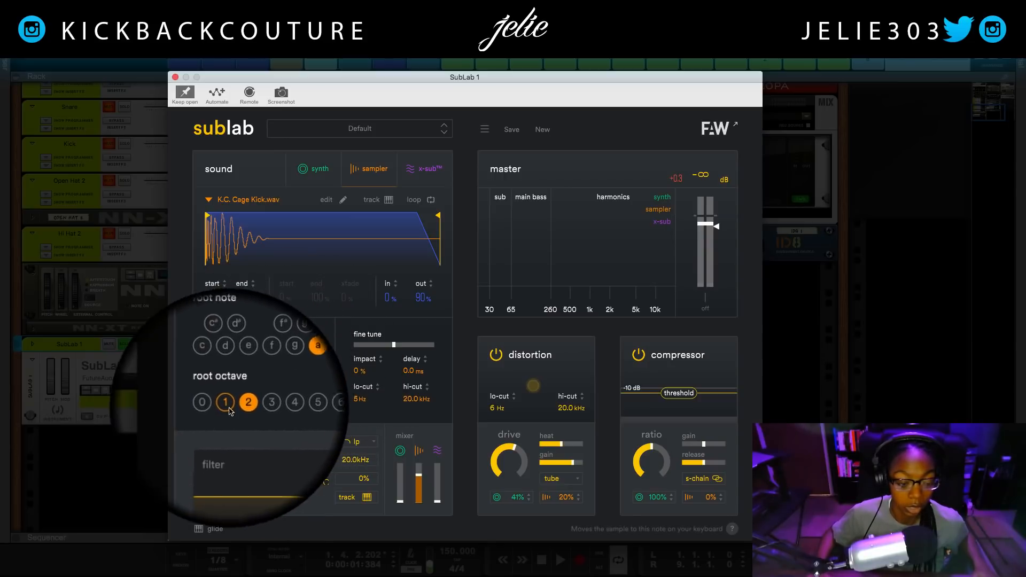
pyautogui.press('space')
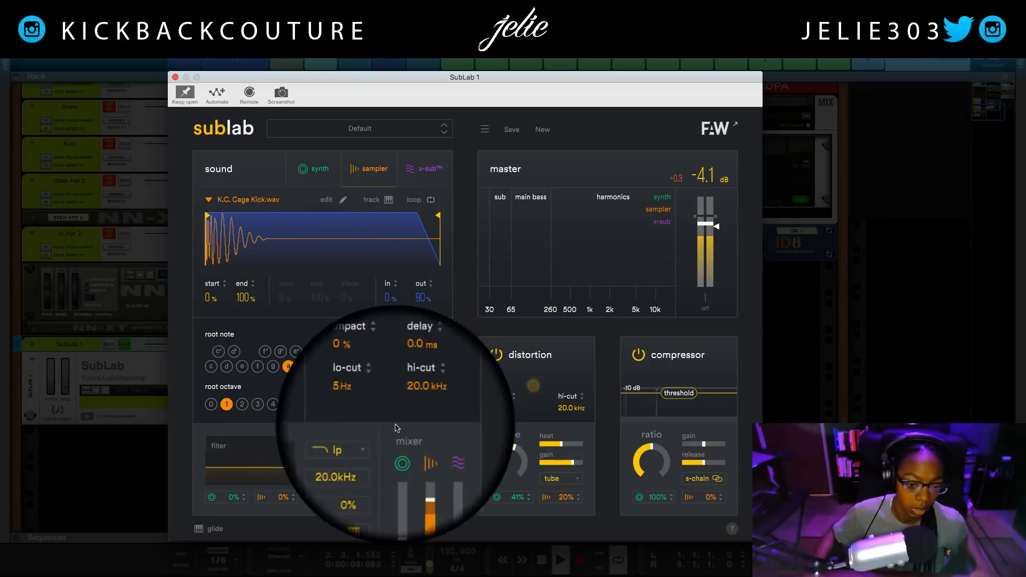
# Set the sampler's distortion amount to 5%, and isolate the synth in the mixer by raising its level and pulling the sampler fully down
pyautogui.moveTo(556, 504); pyautogui.dragTo(556, 518)
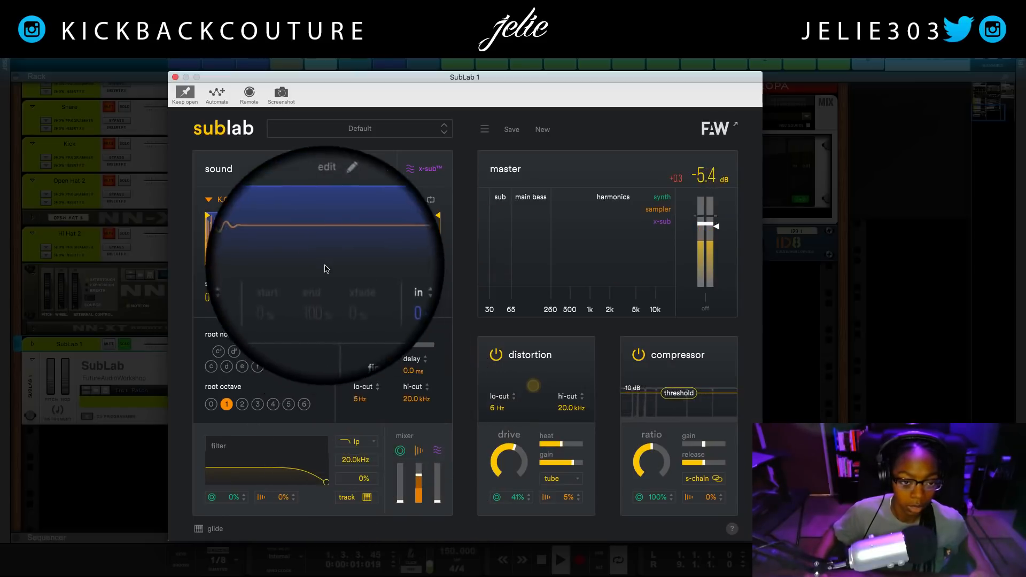
pyautogui.moveTo(398, 502); pyautogui.dragTo(424, 514)
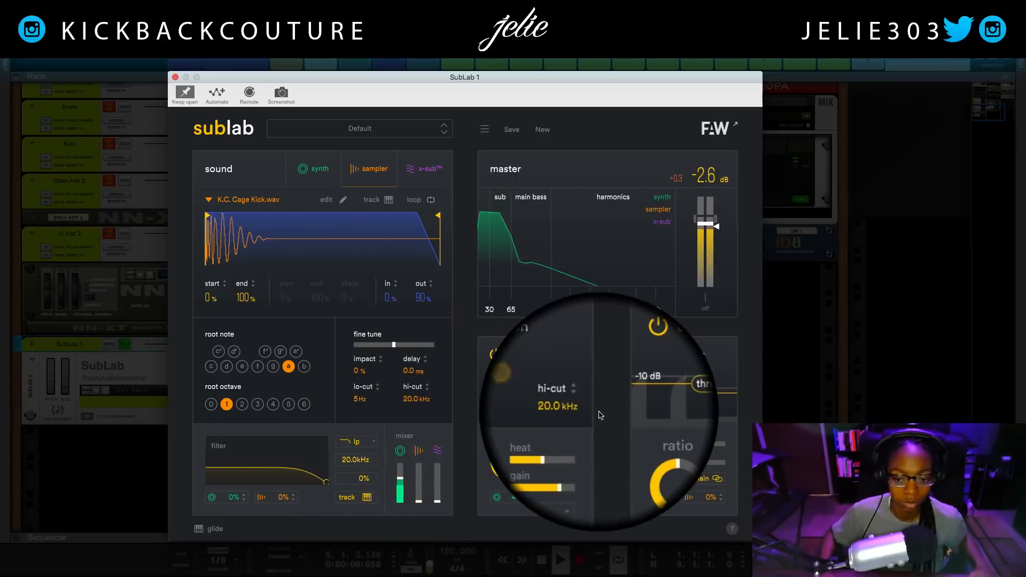
# Set the compressor threshold to 0 dB and the synth's distortion amount to 15%
pyautogui.moveTo(671, 389); pyautogui.dragTo(671, 385)
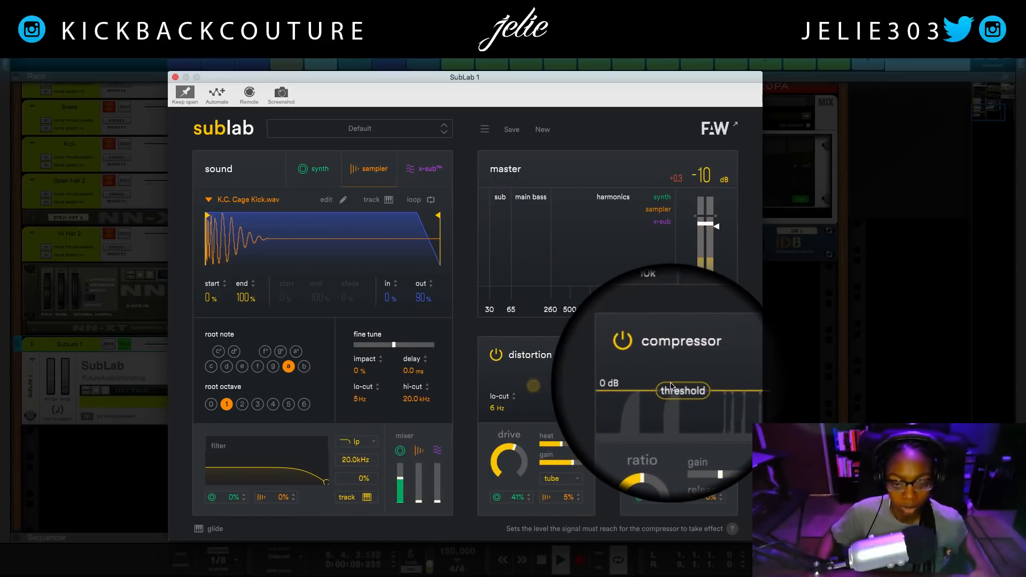
pyautogui.click(329, 172)
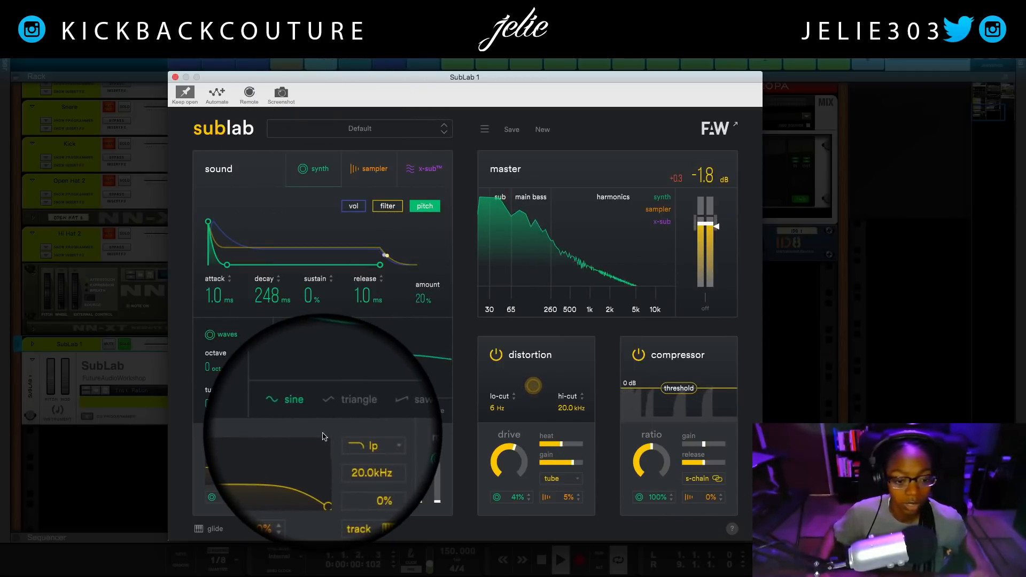
pyautogui.moveTo(516, 497); pyautogui.dragTo(514, 504)
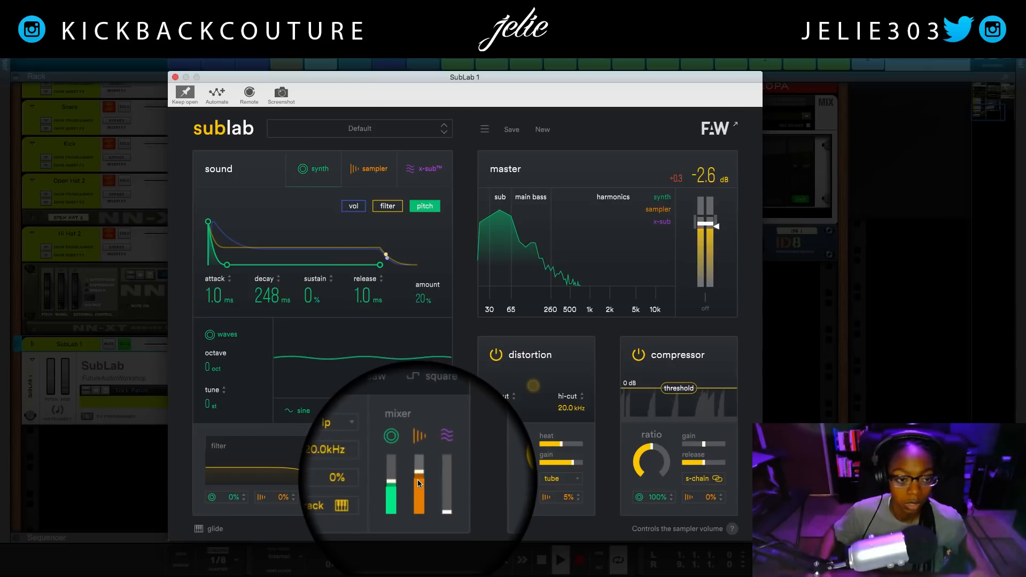
# Play the beat with the synth level pulled down to -60 dB and lower the sampler level in the mixer
pyautogui.click(918, 54)
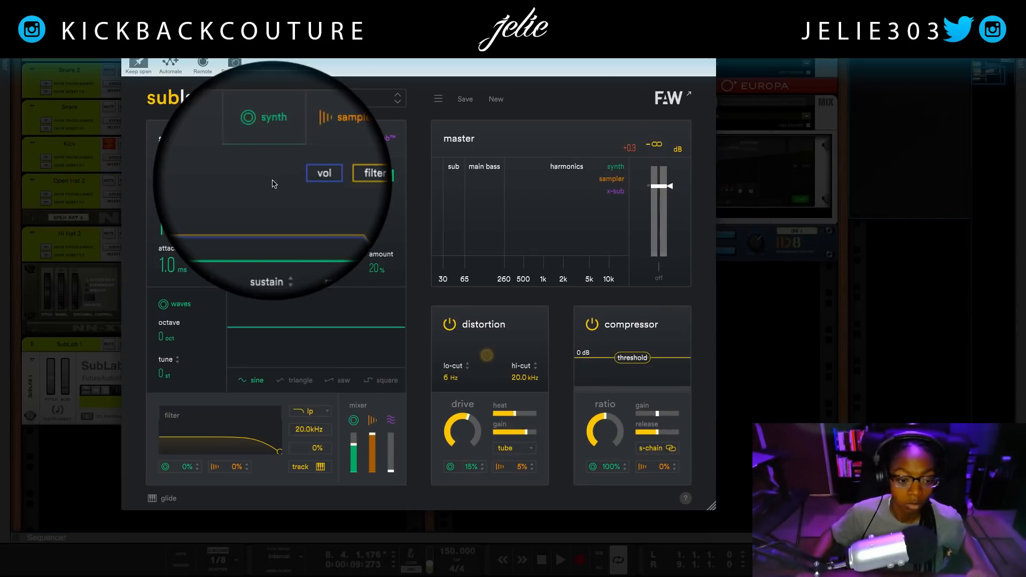
pyautogui.press('space')
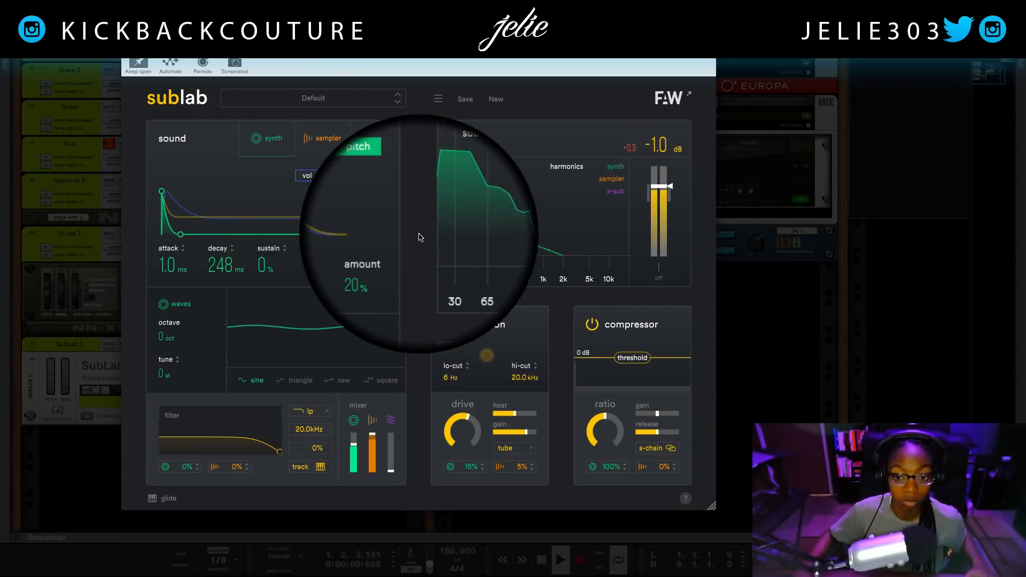
pyautogui.moveTo(354, 444); pyautogui.dragTo(355, 477)
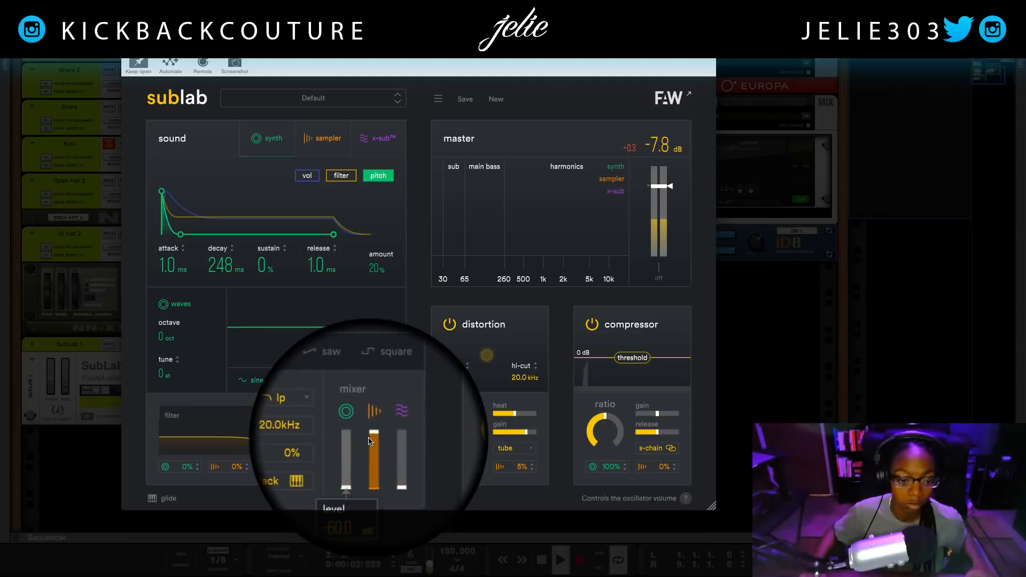
pyautogui.moveTo(373, 443)
pyautogui.mouseDown()
pyautogui.moveTo(377, 475)
pyautogui.moveTo(375, 452)
pyautogui.mouseUp()
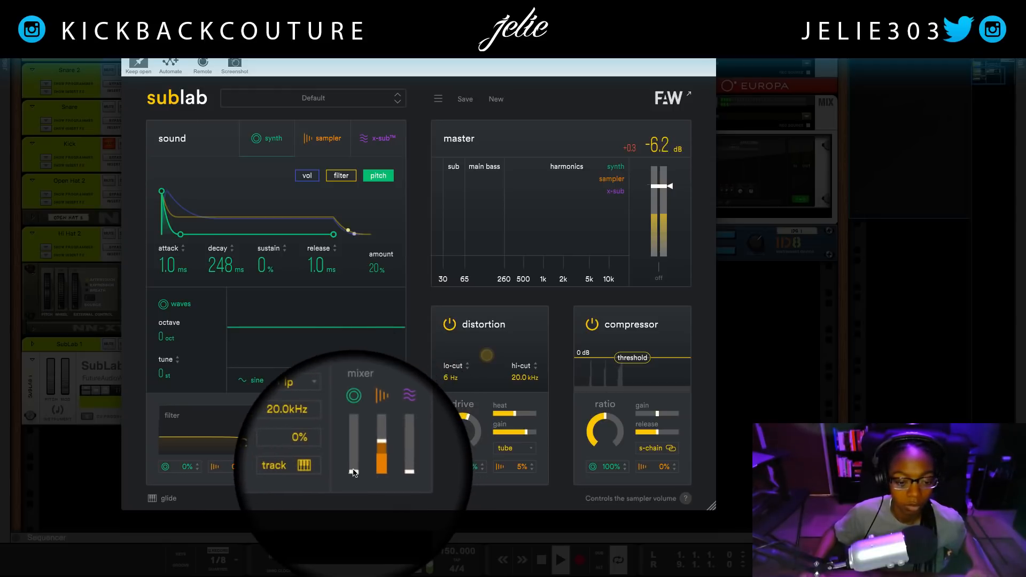
# Bring the synth level back up in the mixer to balance it with the sampler
pyautogui.moveTo(352, 477); pyautogui.dragTo(357, 462)
pyautogui.moveTo(357, 455); pyautogui.dragTo(357, 451)
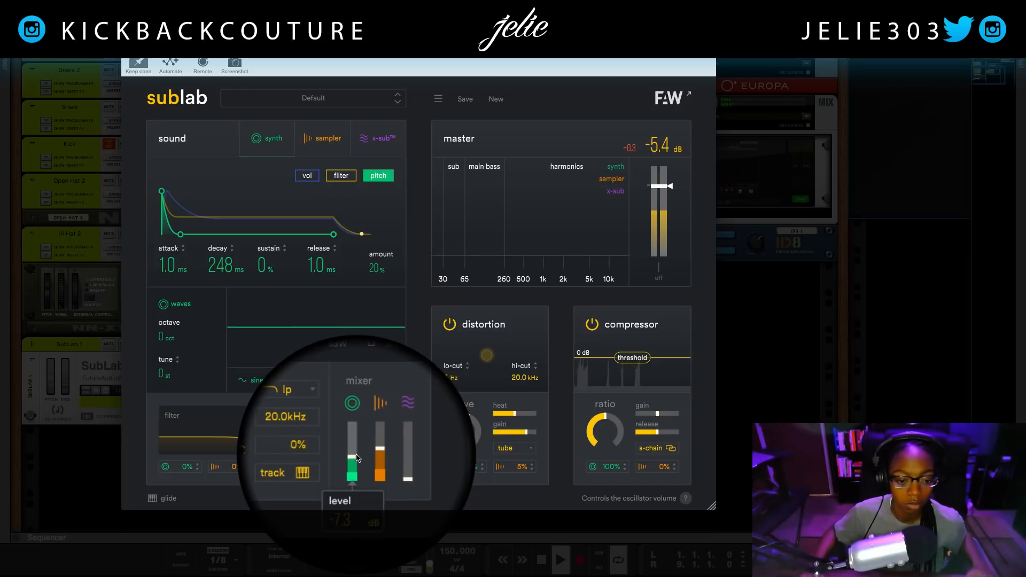
pyautogui.moveTo(357, 455)
pyautogui.mouseDown()
pyautogui.moveTo(372, 442)
pyautogui.moveTo(358, 448)
pyautogui.mouseUp()
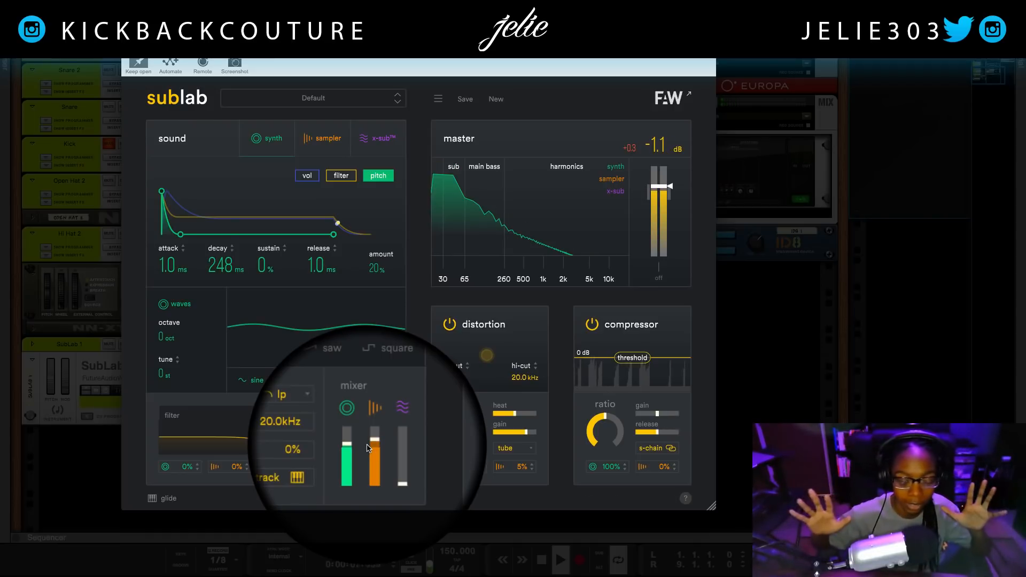
# Open the glide settings
pyautogui.click(152, 500)
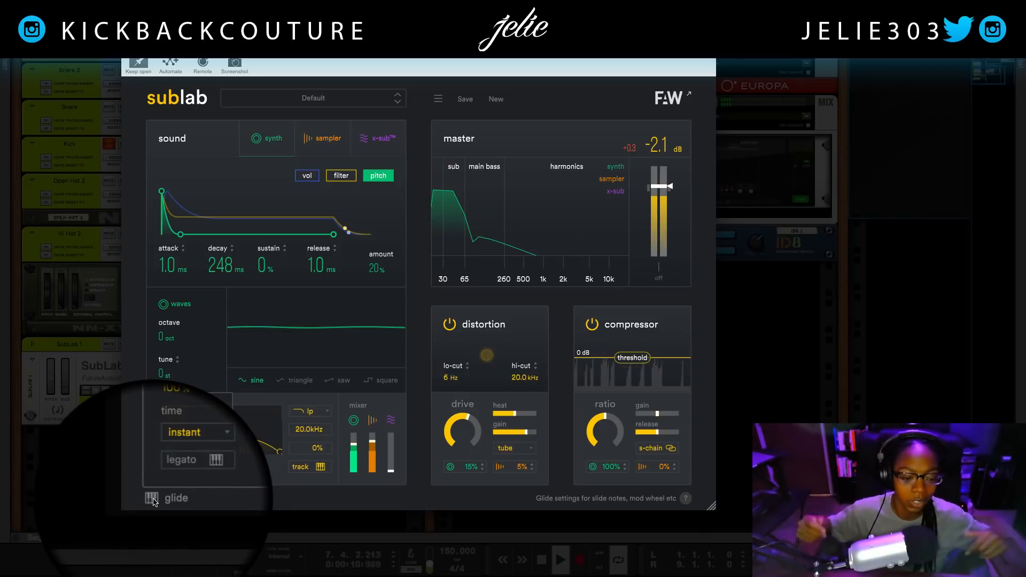